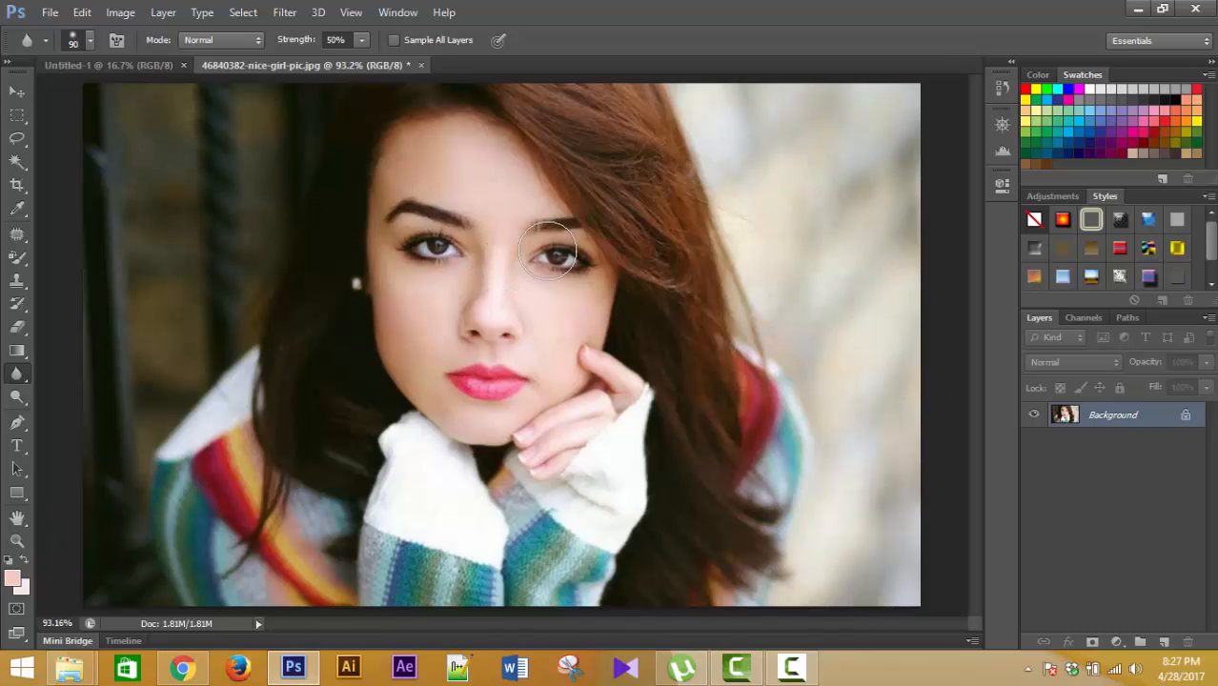
Choose the Blur tool for retouching the face in the portrait photo.
{"action": "key", "text": "ctrl+o"}
{"action": "left_click", "coordinate": [934, 40]}
{"action": "right_click", "coordinate": [25, 382]}
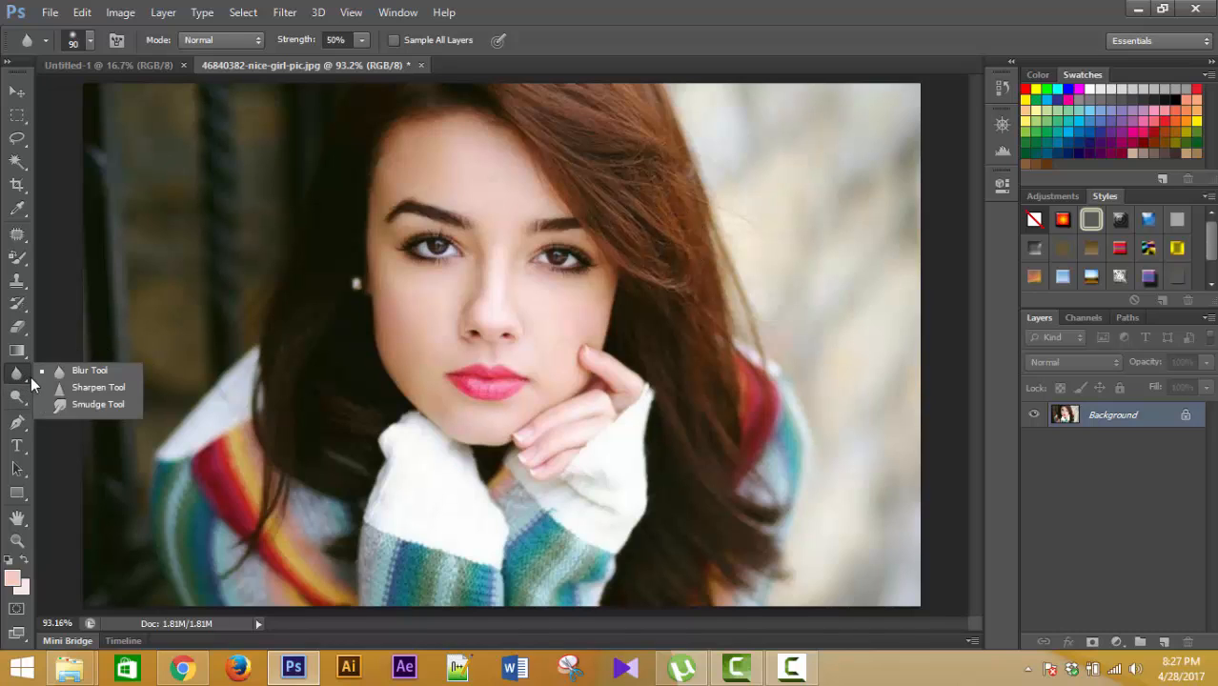
{"action": "left_click", "coordinate": [95, 372]}
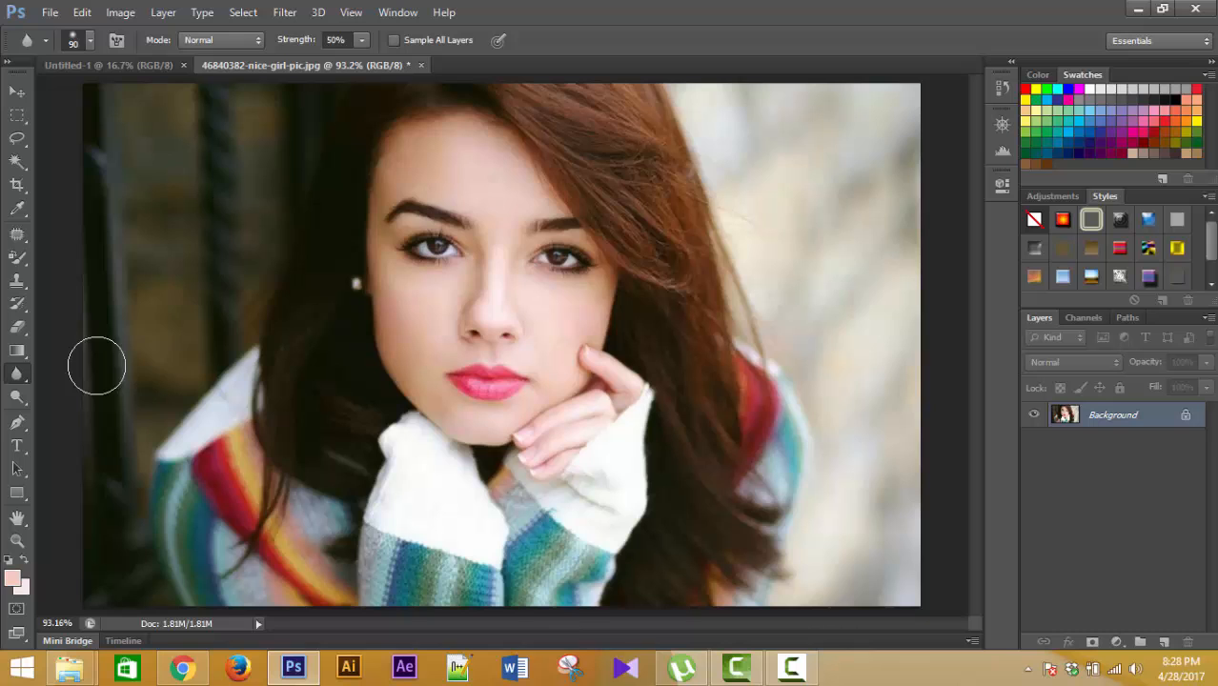
{"action": "left_click", "coordinate": [464, 232], "text": "ctrl"}
{"action": "mouse_move", "coordinate": [454, 221]}
{"action": "left_mouse_down"}
{"action": "mouse_move", "coordinate": [471, 380]}
{"action": "mouse_move", "coordinate": [471, 322]}
{"action": "left_mouse_up"}
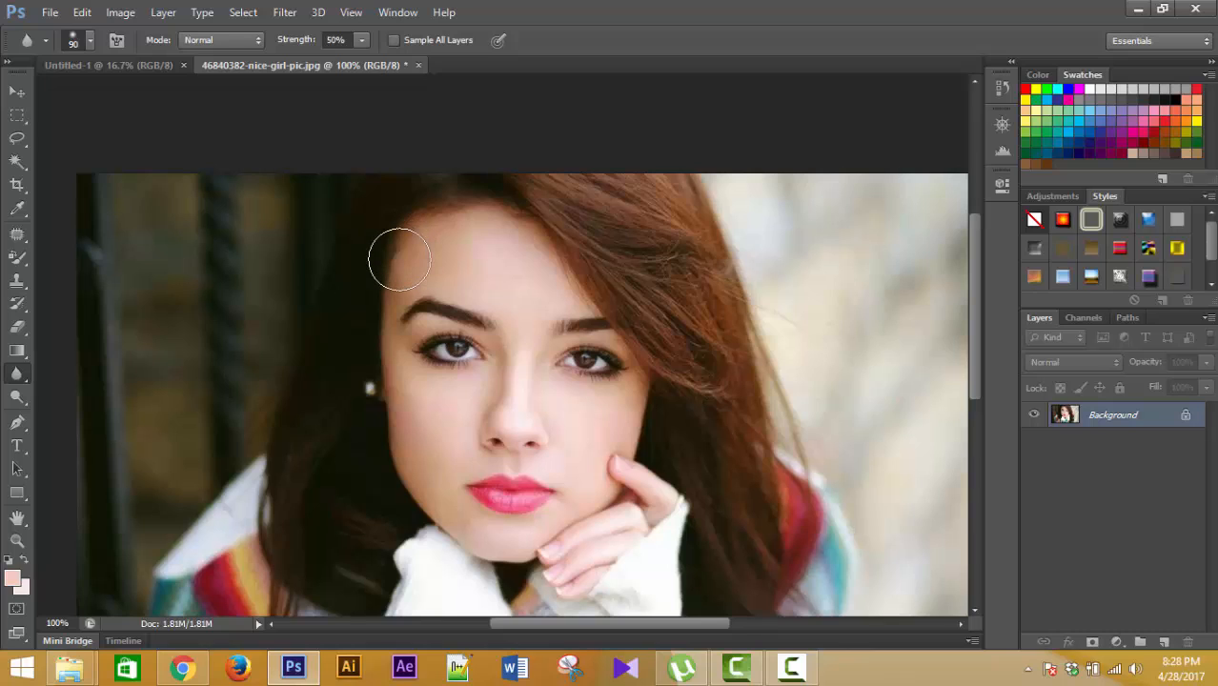
{"action": "left_click", "coordinate": [791, 667]}
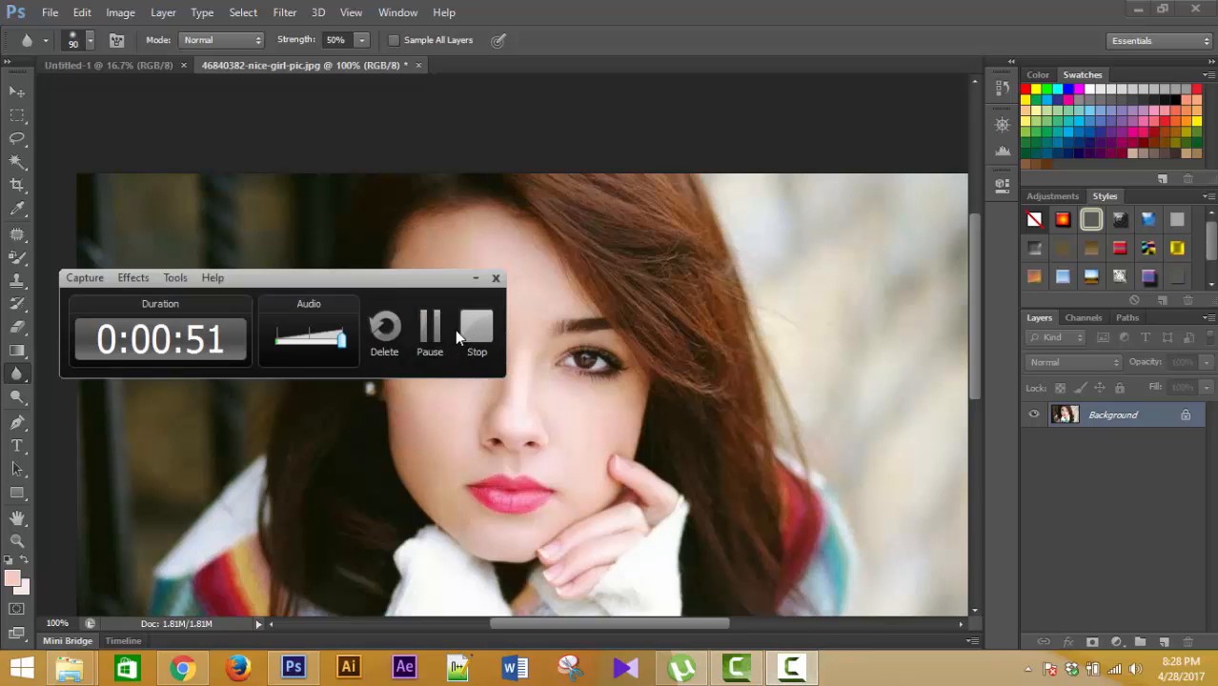
{"action": "left_click", "coordinate": [428, 329]}
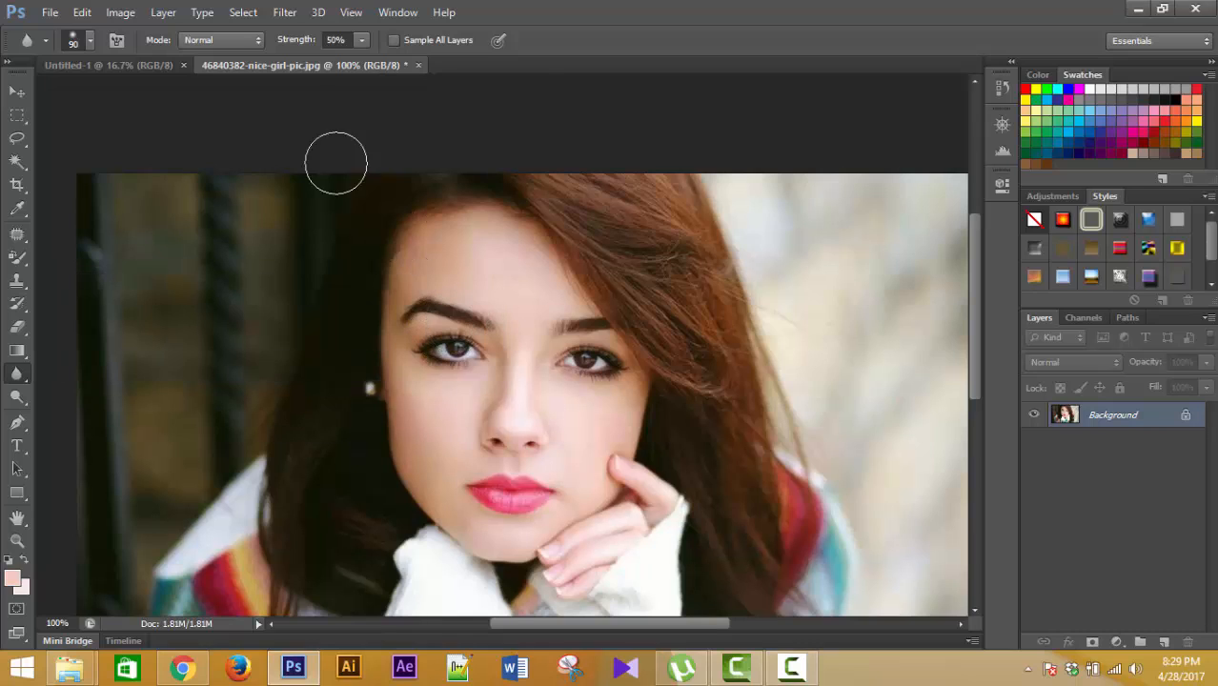
Blur the forehead skin above the eyebrows with the Blur tool at 50% strength and a 90 px brush.
{"action": "left_click", "coordinate": [486, 463], "text": "ctrl"}
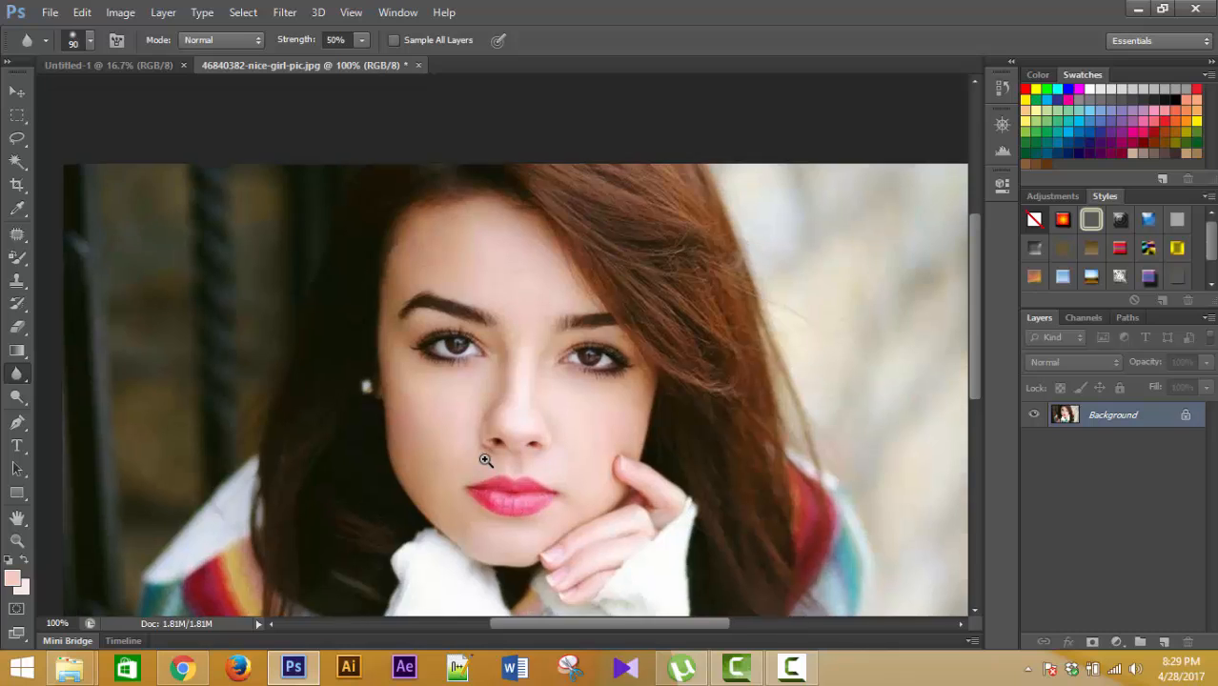
{"action": "left_click", "coordinate": [485, 463], "text": "ctrl"}
{"action": "left_click_drag", "start_coordinate": [474, 339], "coordinate": [430, 577]}
{"action": "left_click_drag", "start_coordinate": [384, 257], "coordinate": [387, 344]}
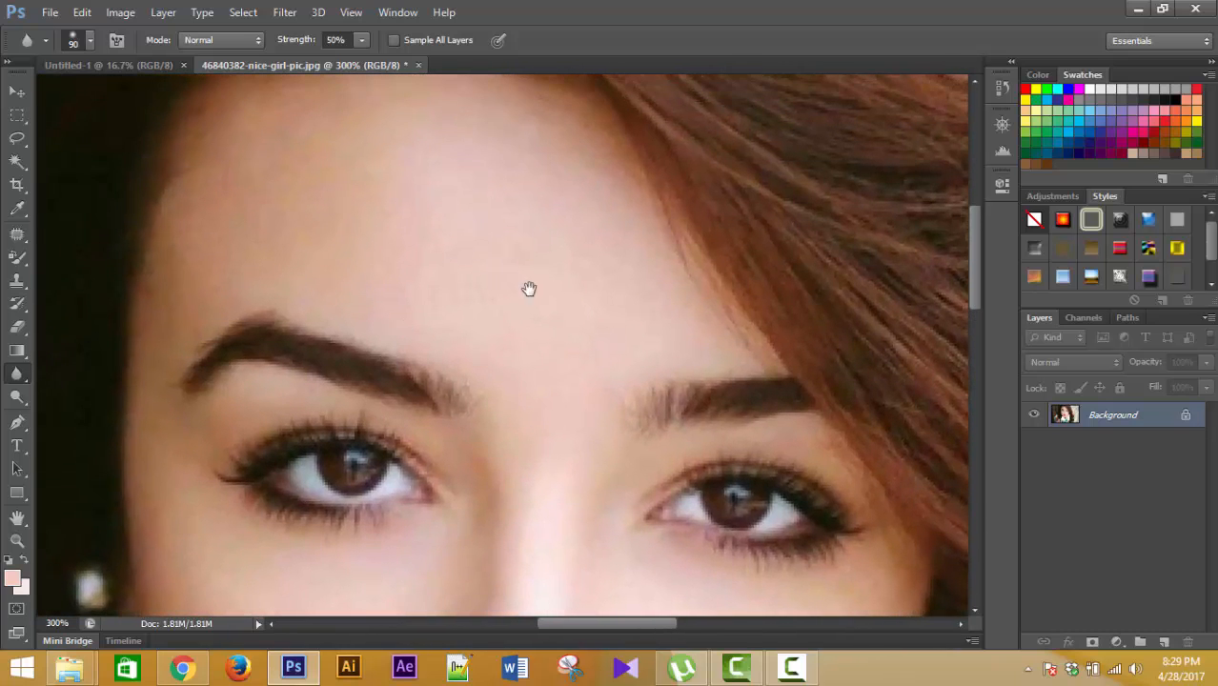
{"action": "left_click_drag", "start_coordinate": [528, 288], "coordinate": [533, 338]}
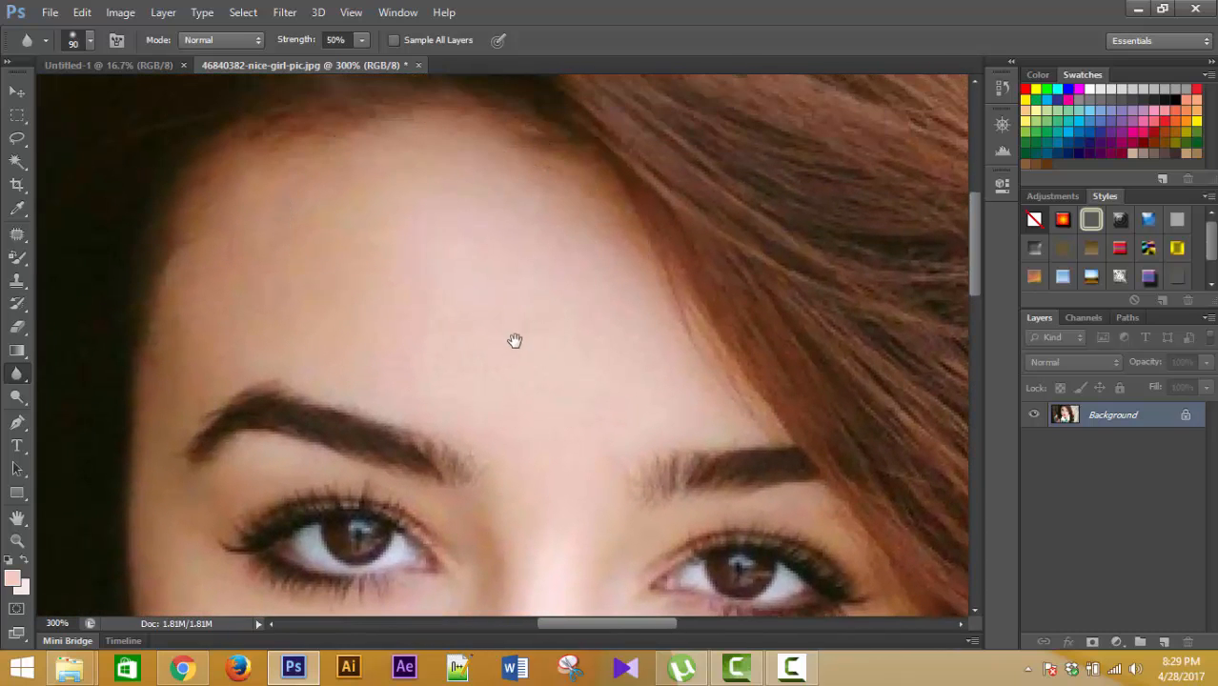
{"action": "left_click_drag", "start_coordinate": [563, 376], "coordinate": [543, 322]}
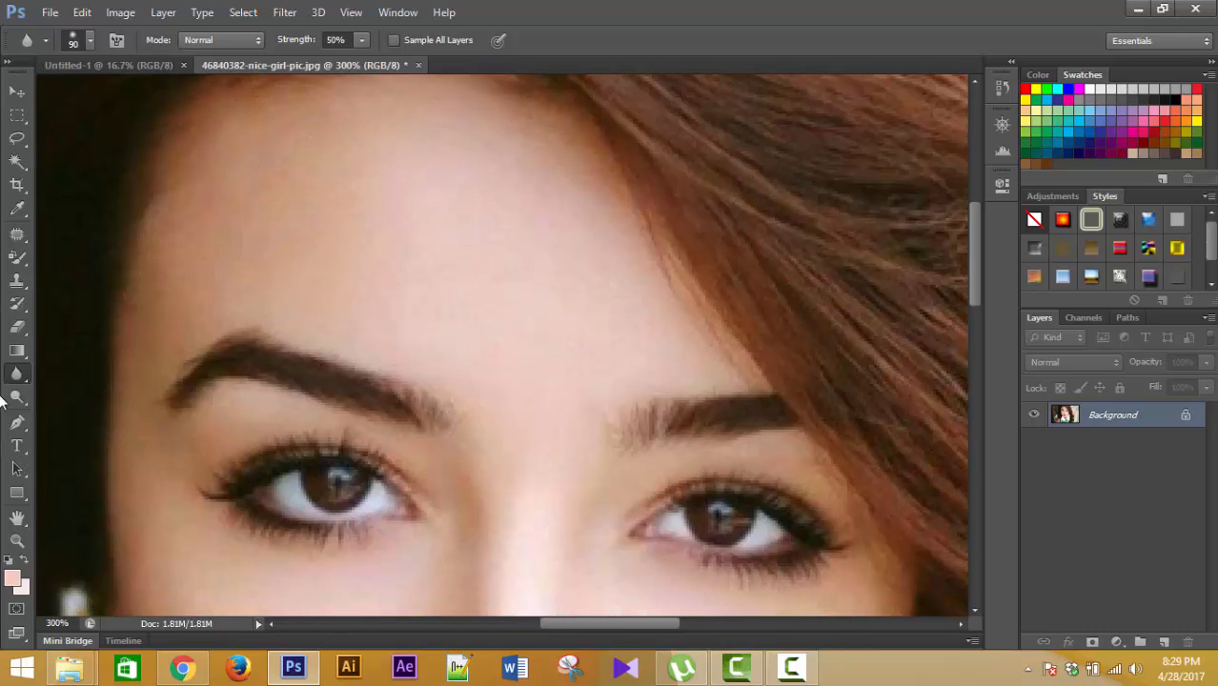
{"action": "right_click", "coordinate": [18, 374]}
{"action": "left_click", "coordinate": [77, 371]}
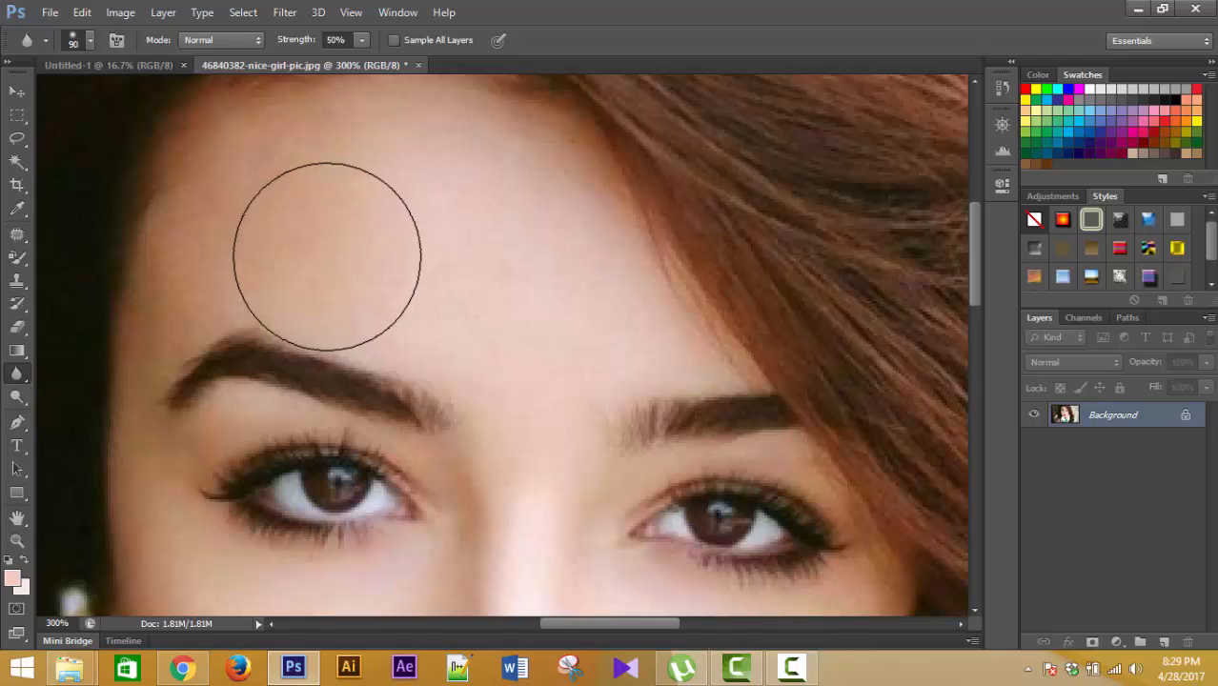
{"action": "mouse_move", "coordinate": [332, 213]}
{"action": "left_mouse_down"}
{"action": "mouse_move", "coordinate": [411, 248]}
{"action": "mouse_move", "coordinate": [420, 199]}
{"action": "mouse_move", "coordinate": [510, 248]}
{"action": "mouse_move", "coordinate": [477, 197]}
{"action": "mouse_move", "coordinate": [602, 261]}
{"action": "mouse_move", "coordinate": [308, 191]}
{"action": "mouse_move", "coordinate": [256, 222]}
{"action": "mouse_move", "coordinate": [291, 201]}
{"action": "mouse_move", "coordinate": [383, 233]}
{"action": "mouse_move", "coordinate": [513, 220]}
{"action": "mouse_move", "coordinate": [554, 272]}
{"action": "mouse_move", "coordinate": [434, 276]}
{"action": "left_mouse_up"}
Reduce the Blur tool's brush to 70 px and blur the skin around the nose and the cheek beside the earring.
{"action": "key", "text": "space"}
{"action": "left_click_drag", "start_coordinate": [528, 427], "coordinate": [502, 222]}
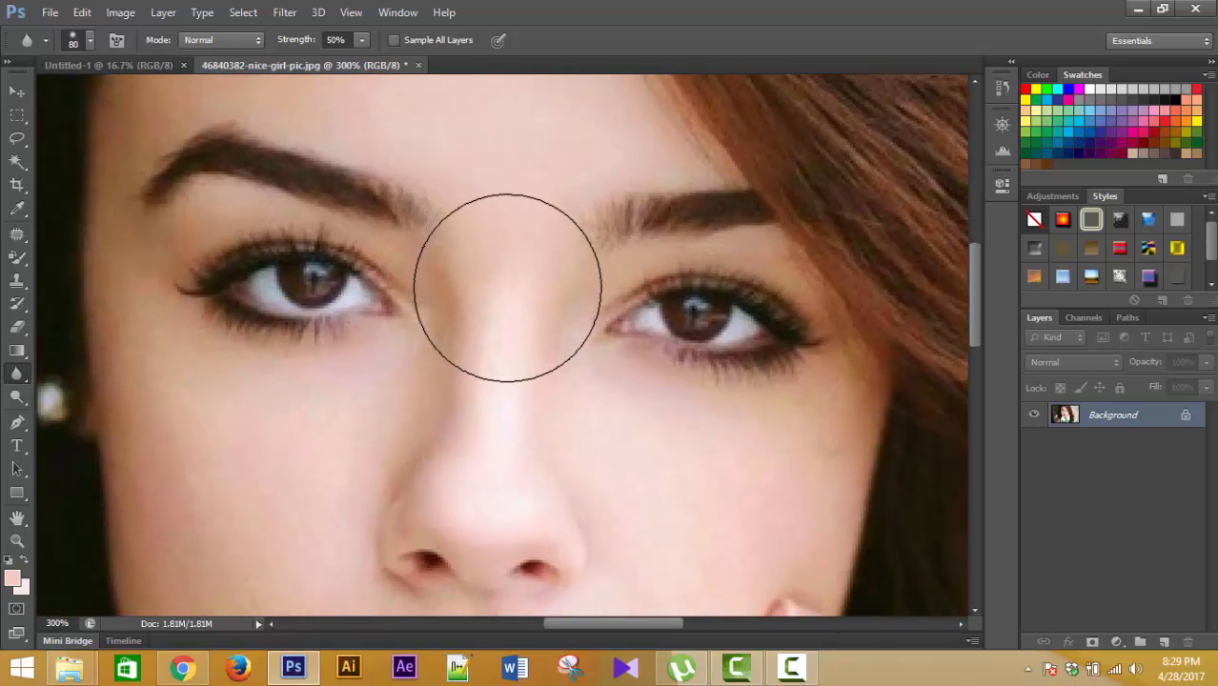
{"action": "key", "text": "bracketleft"}
{"action": "key", "text": "bracketleft"}
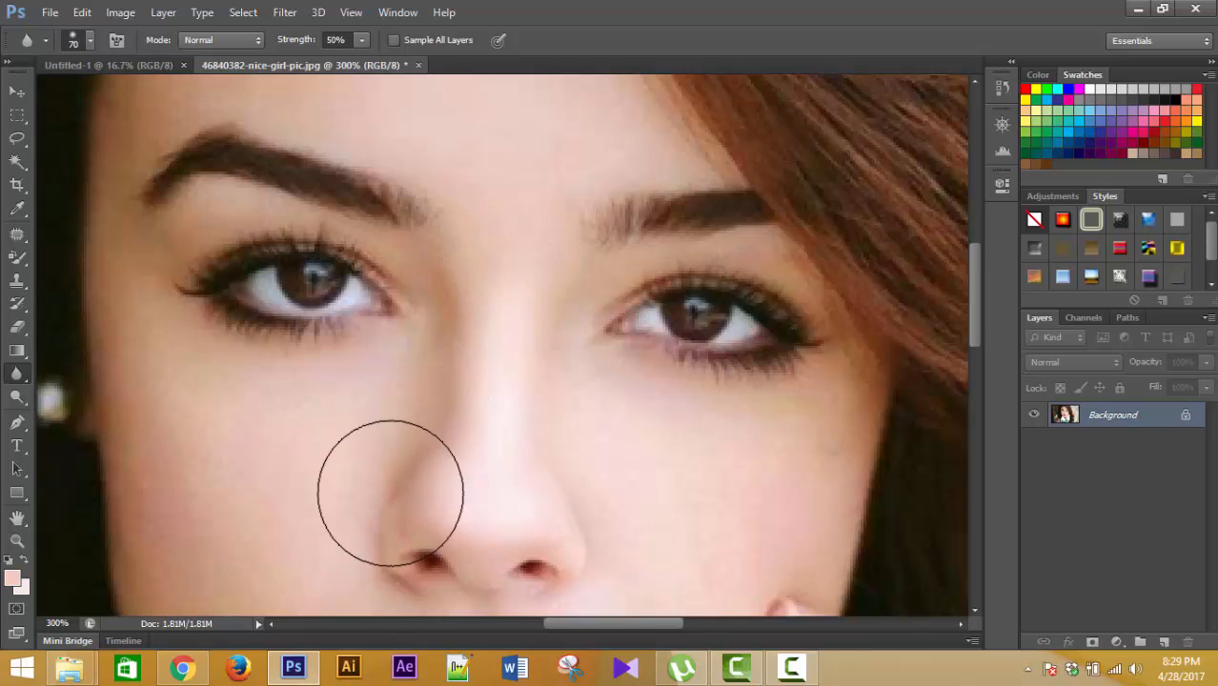
{"action": "key", "text": "space"}
{"action": "left_click_drag", "start_coordinate": [484, 435], "coordinate": [519, 355]}
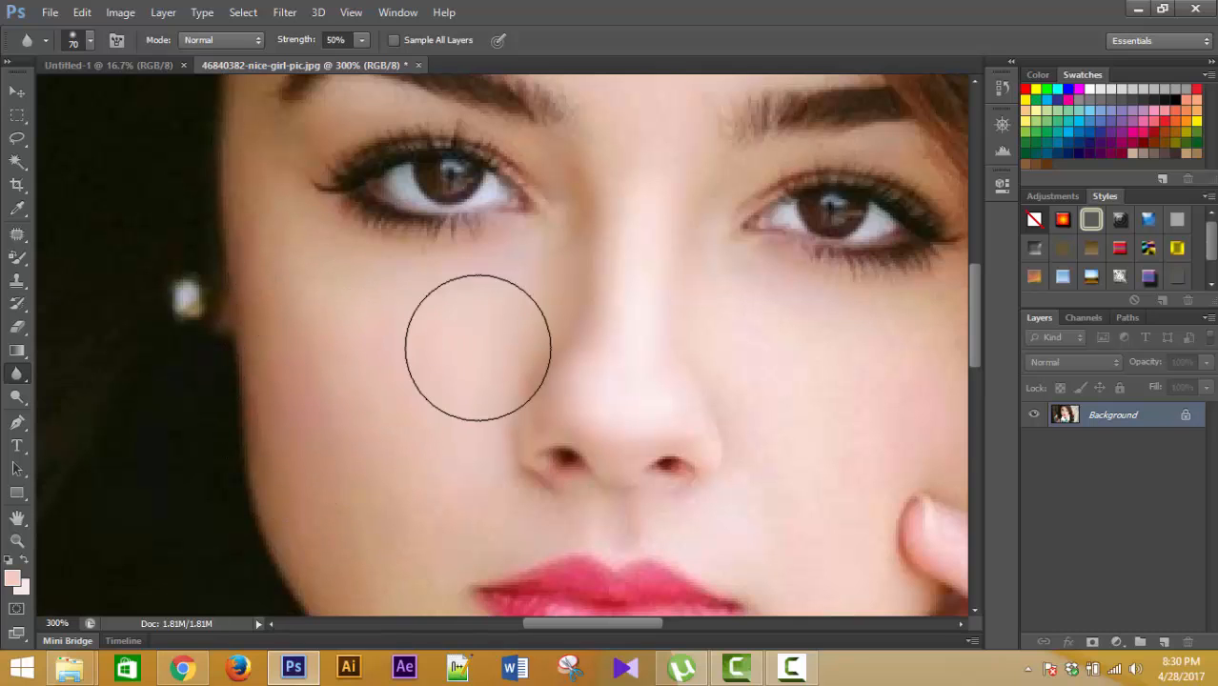
{"action": "key", "text": "space"}
{"action": "mouse_move", "coordinate": [850, 400]}
{"action": "left_mouse_down"}
{"action": "mouse_move", "coordinate": [479, 294]}
{"action": "mouse_move", "coordinate": [400, 337]}
{"action": "left_mouse_up"}
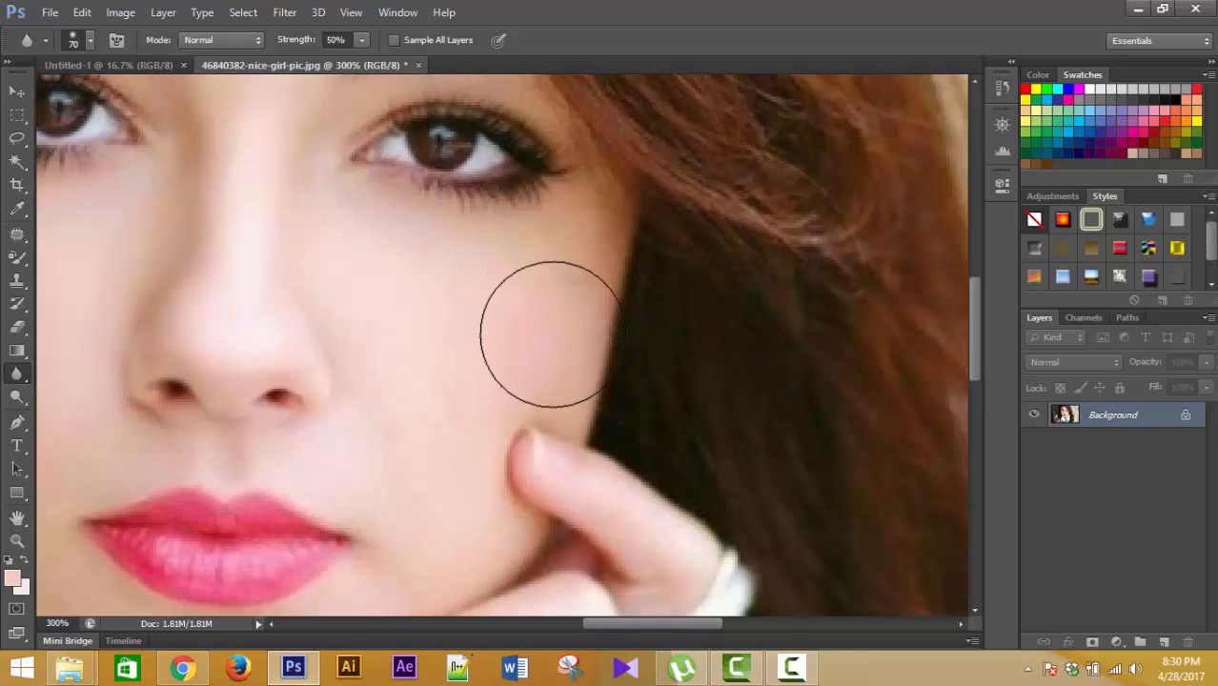
Smooth the cheek near the fingers and the skin around the mouth with the 70 px Blur tool.
{"action": "key", "text": "ctrl+space"}
{"action": "left_click", "coordinate": [496, 312], "text": "ctrl"}
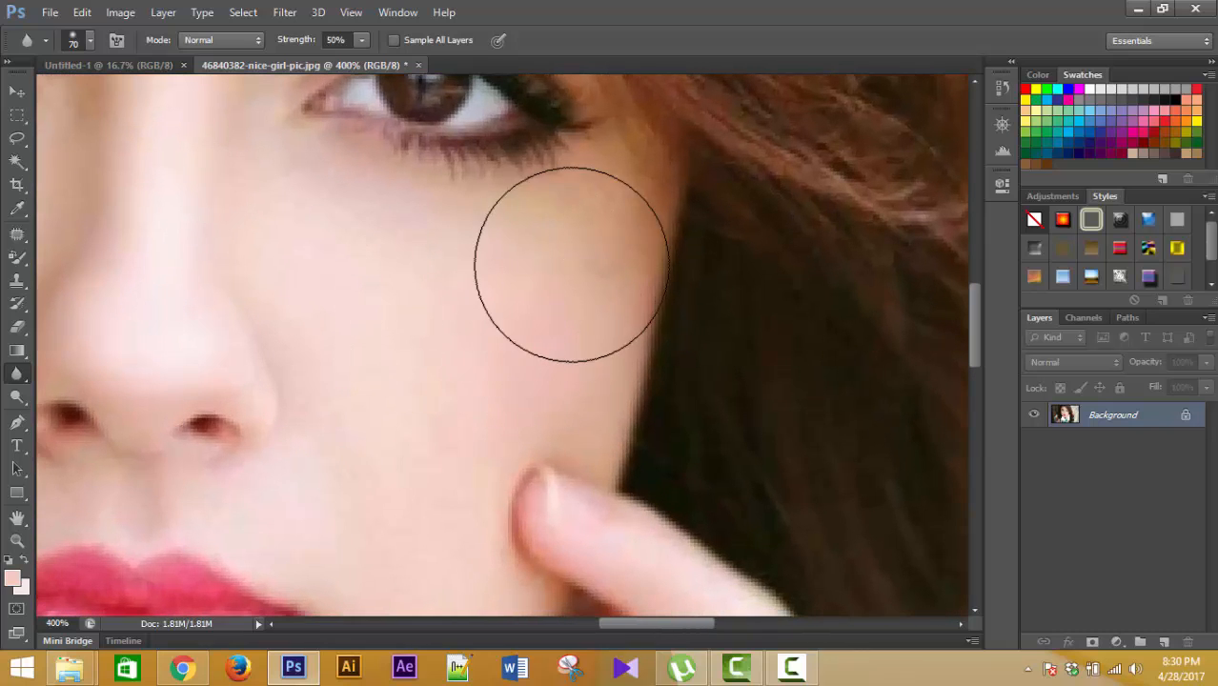
{"action": "key", "text": "space"}
{"action": "left_click_drag", "start_coordinate": [376, 473], "coordinate": [887, 351]}
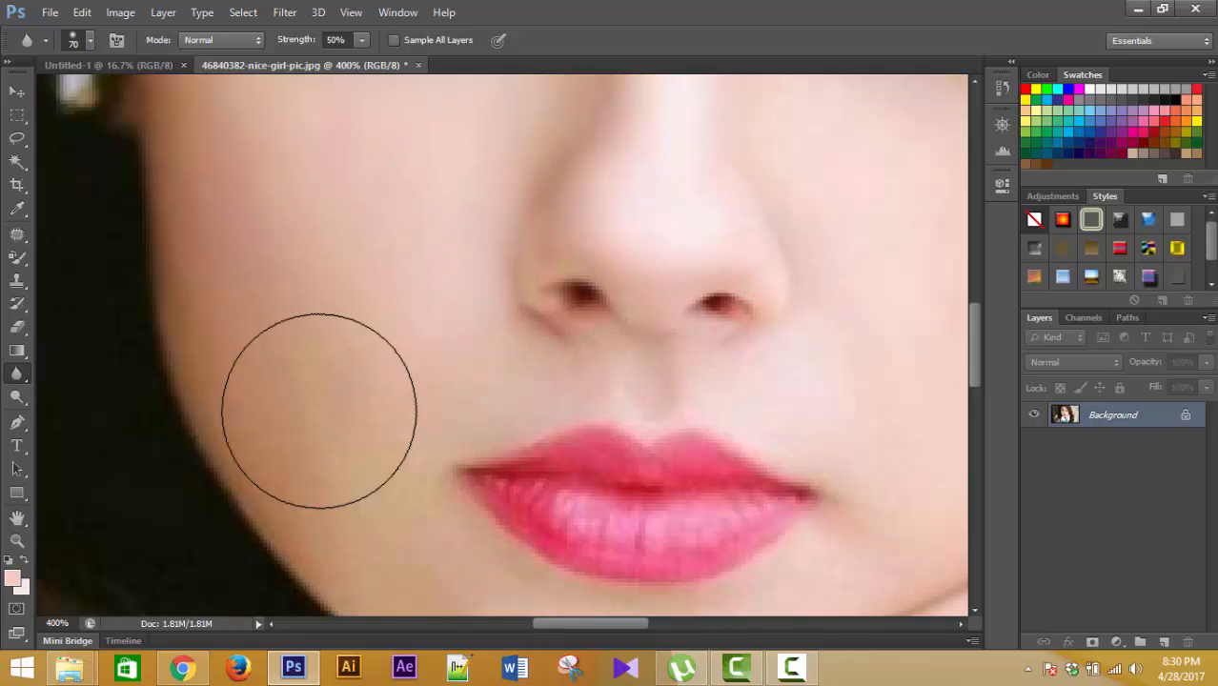
{"action": "key", "text": "space"}
{"action": "left_click_drag", "start_coordinate": [325, 240], "coordinate": [378, 396]}
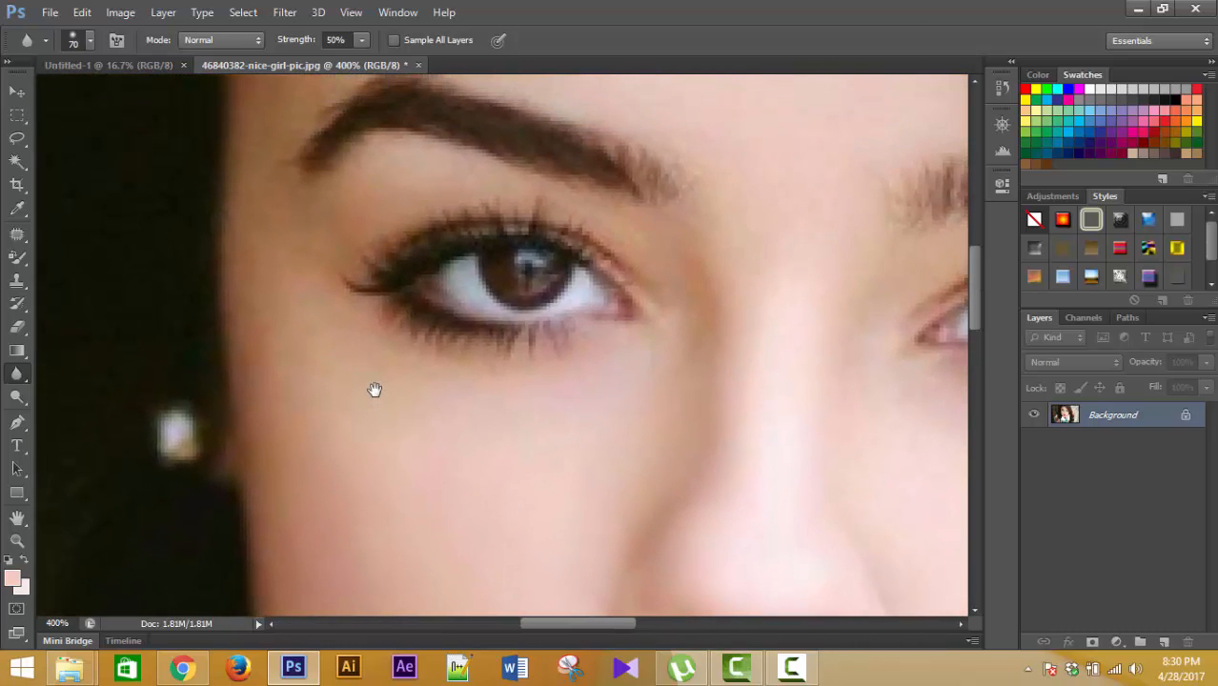
Restore the photo to its original snapshot in the history, discarding all the blur strokes.
{"action": "key", "text": "ctrl+o"}
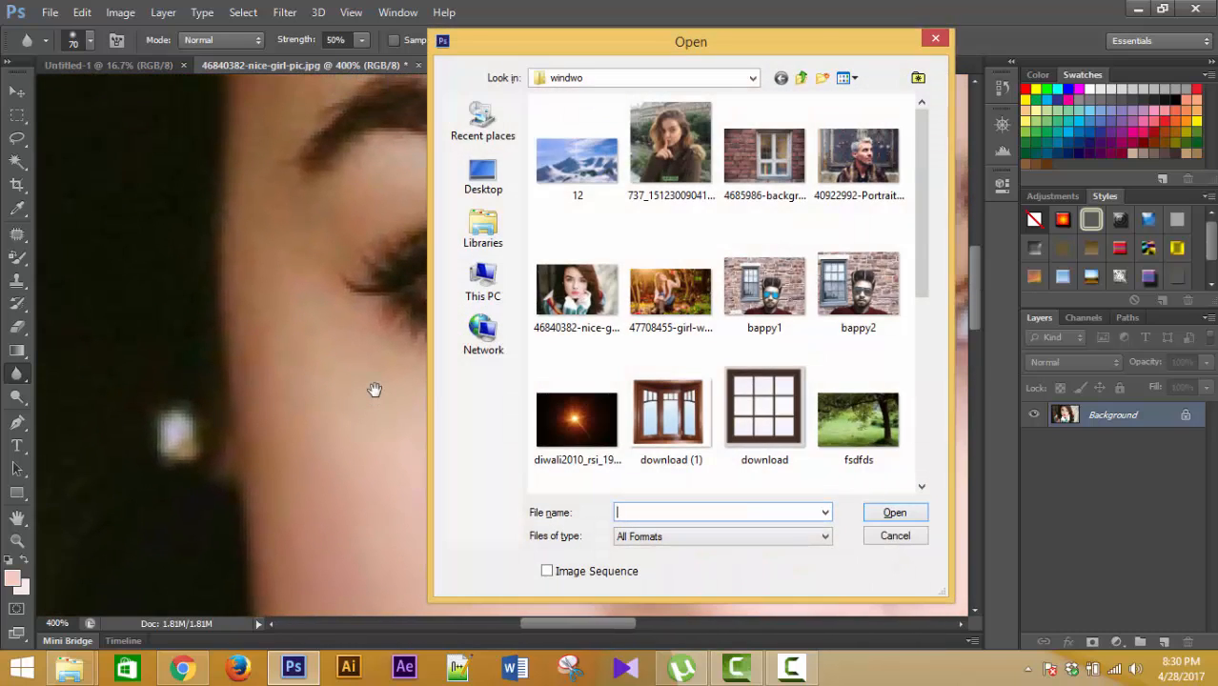
{"action": "left_click", "coordinate": [936, 41]}
{"action": "key", "text": "ctrl+0"}
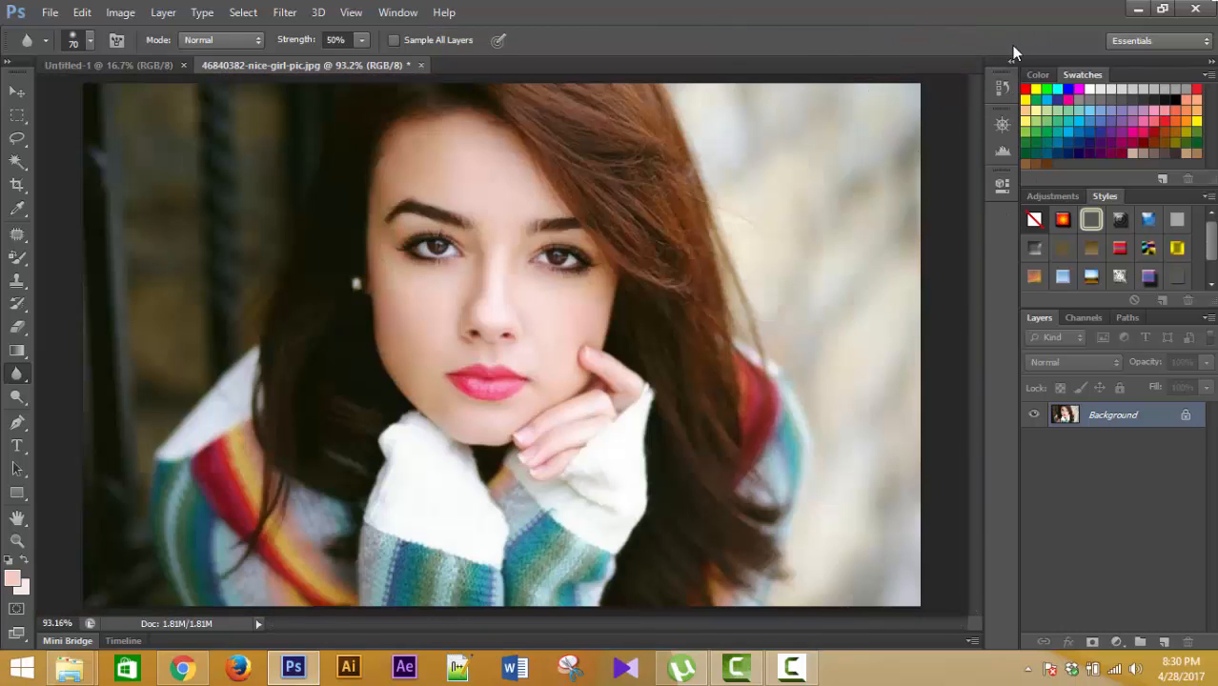
{"action": "left_click", "coordinate": [467, 315]}
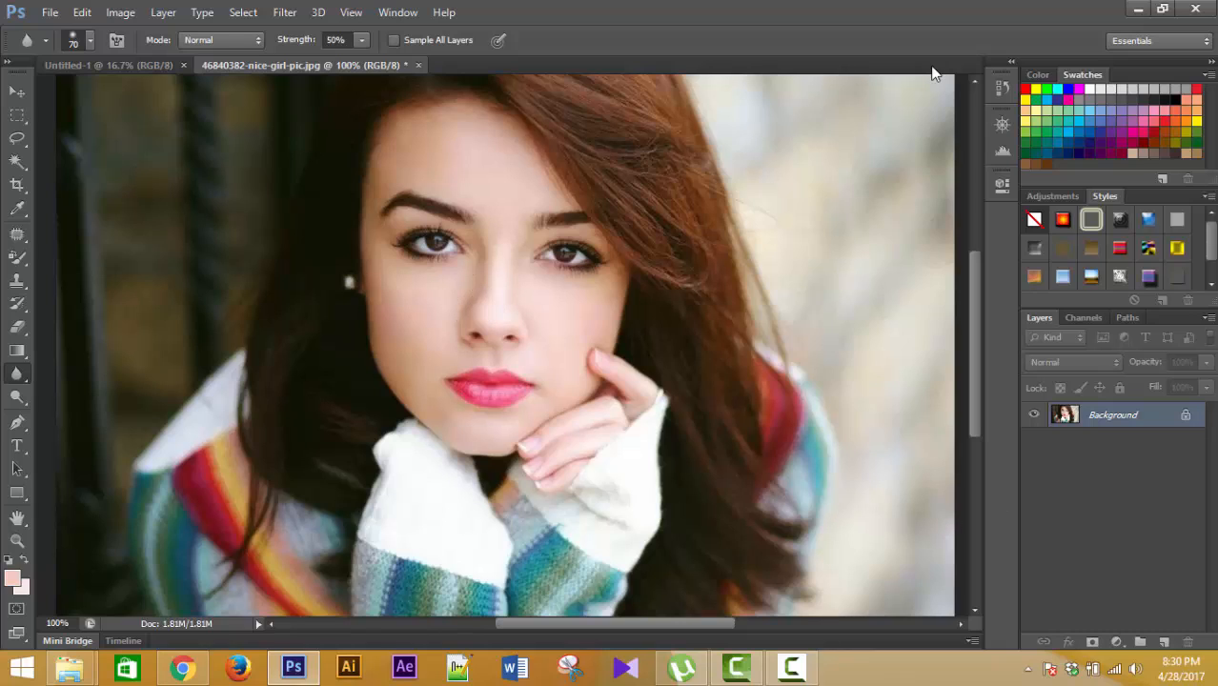
{"action": "left_click", "coordinate": [1003, 89]}
{"action": "scroll", "coordinate": [906, 107], "scroll_direction": "up", "scroll_amount": 3}
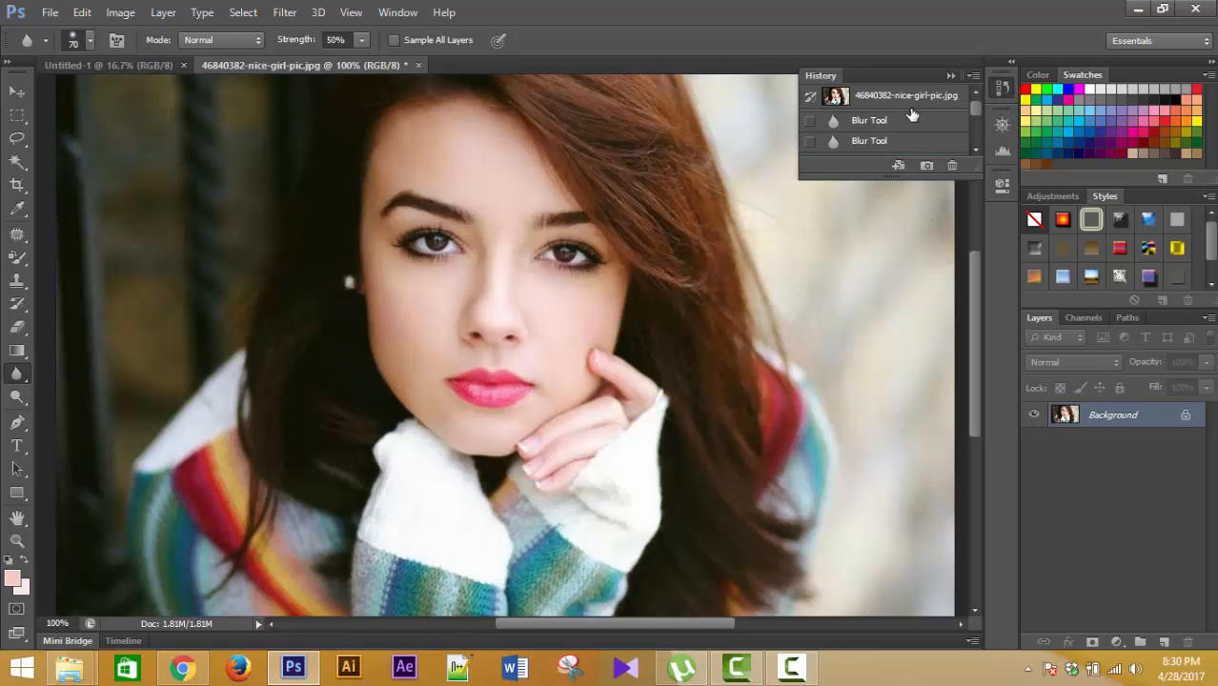
{"action": "left_click", "coordinate": [903, 100]}
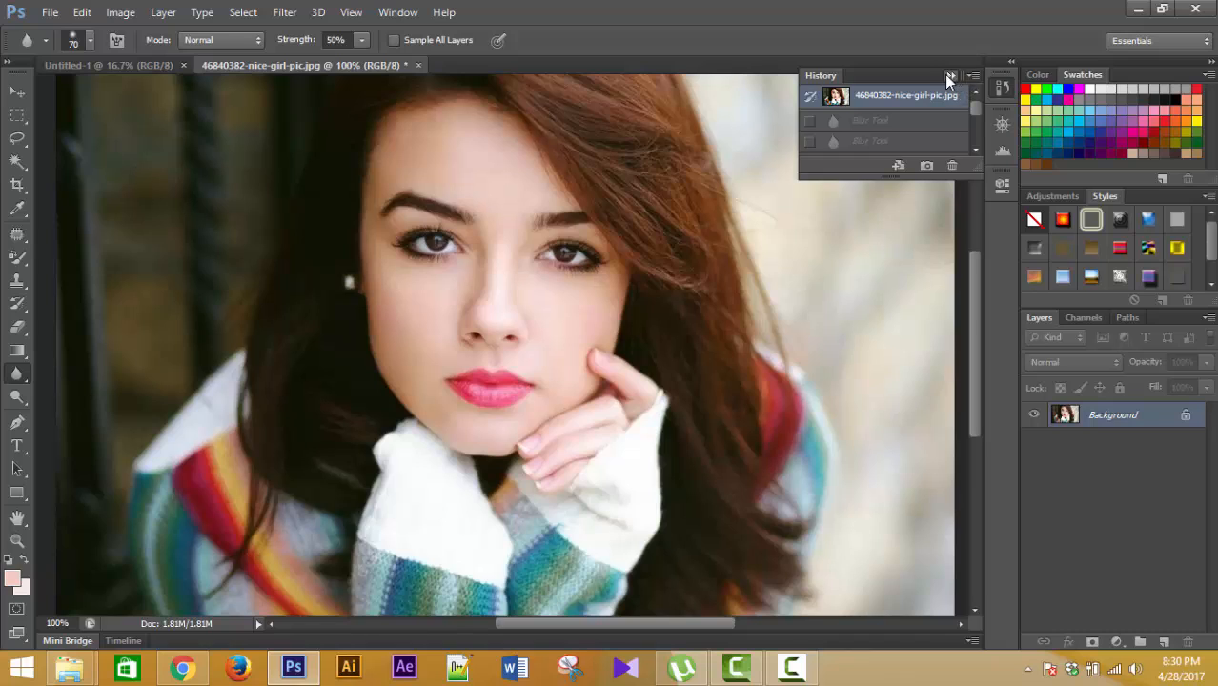
{"action": "left_click", "coordinate": [951, 76]}
Sharpen the skin of the cheek beside the earring using the Sharpen tool with a 50 px brush at 50% strength.
{"action": "right_click", "coordinate": [19, 374]}
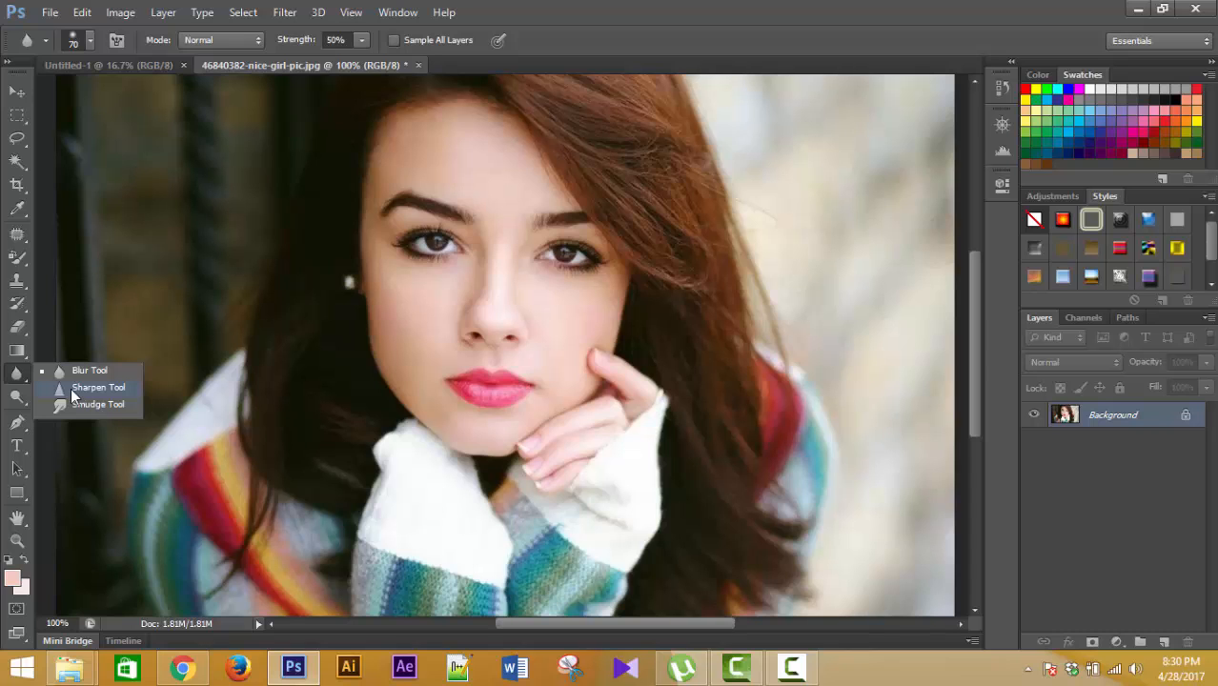
{"action": "left_click", "coordinate": [70, 388]}
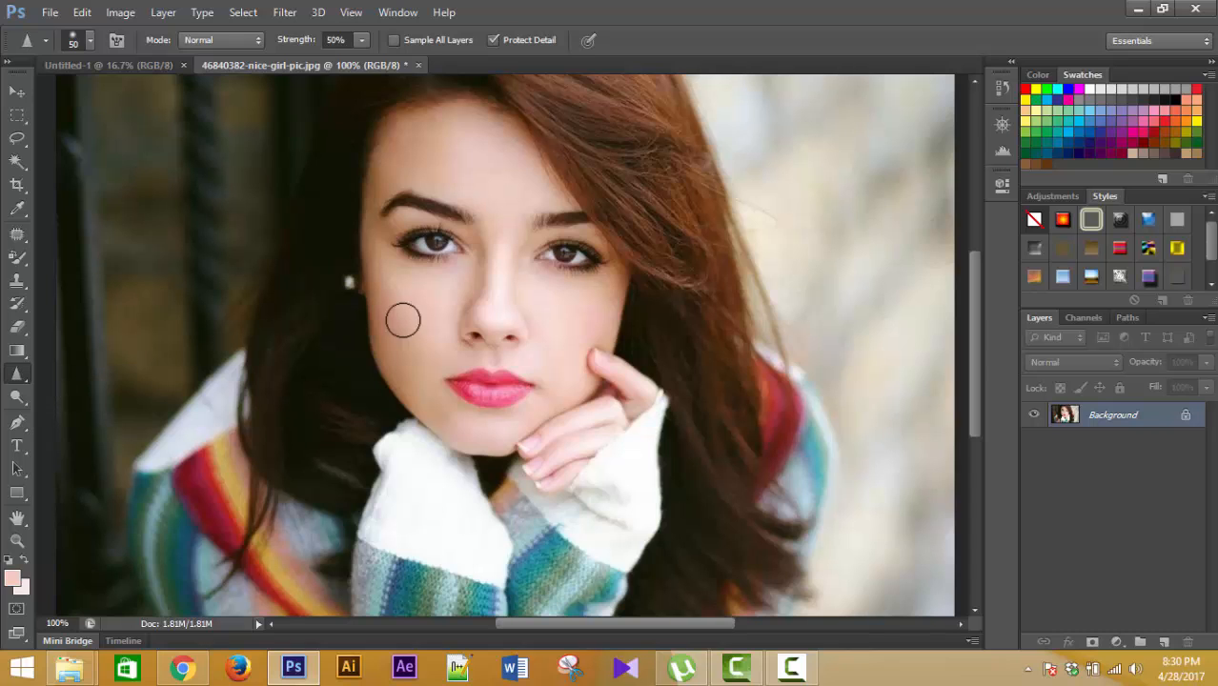
{"action": "left_click", "coordinate": [444, 298], "text": "ctrl"}
{"action": "left_click", "coordinate": [444, 299], "text": "ctrl"}
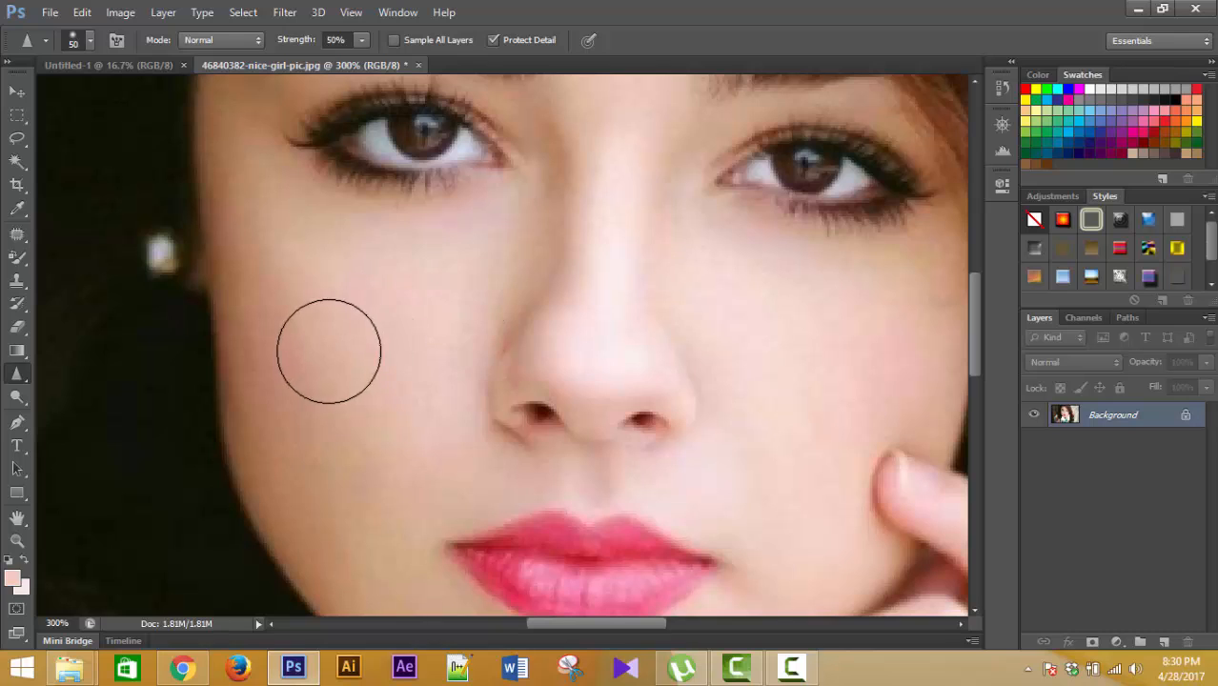
{"action": "mouse_move", "coordinate": [329, 367]}
{"action": "left_mouse_down"}
{"action": "mouse_move", "coordinate": [256, 225]}
{"action": "mouse_move", "coordinate": [279, 419]}
{"action": "mouse_move", "coordinate": [288, 292]}
{"action": "mouse_move", "coordinate": [287, 442]}
{"action": "mouse_move", "coordinate": [345, 399]}
{"action": "mouse_move", "coordinate": [324, 503]}
{"action": "mouse_move", "coordinate": [423, 418]}
{"action": "mouse_move", "coordinate": [479, 333]}
{"action": "left_mouse_up"}
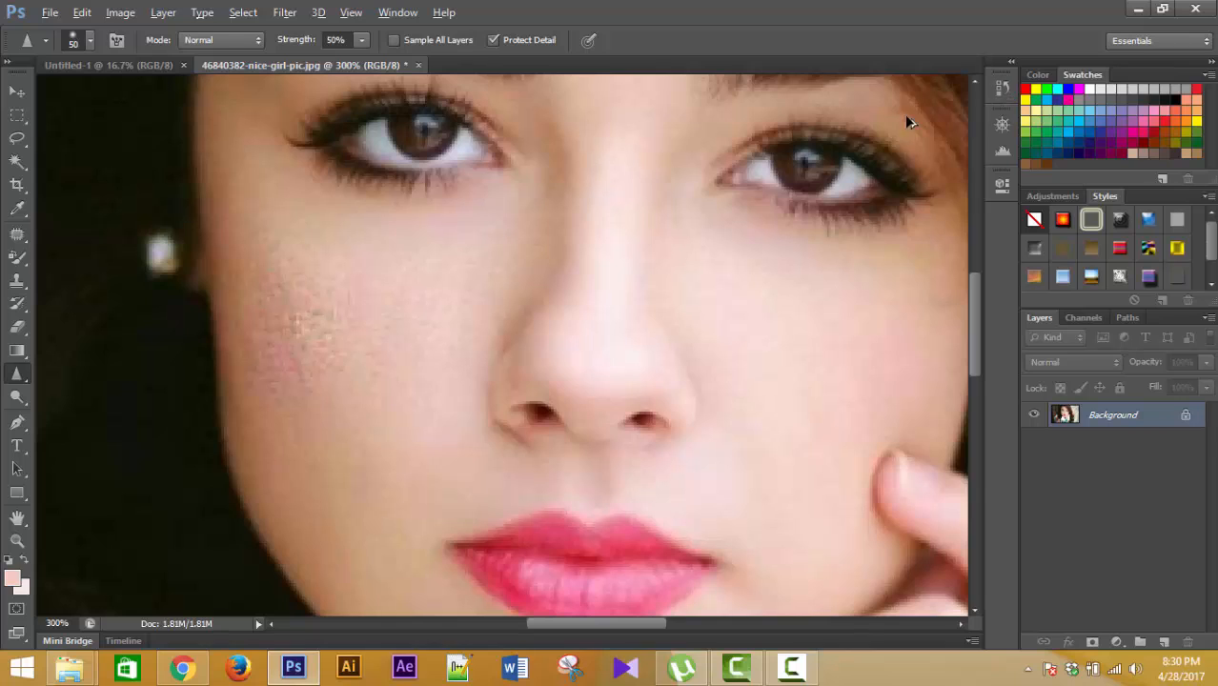
Revert the photo to its original snapshot in the history, removing the sharpening on the cheek.
{"action": "left_click", "coordinate": [1003, 89]}
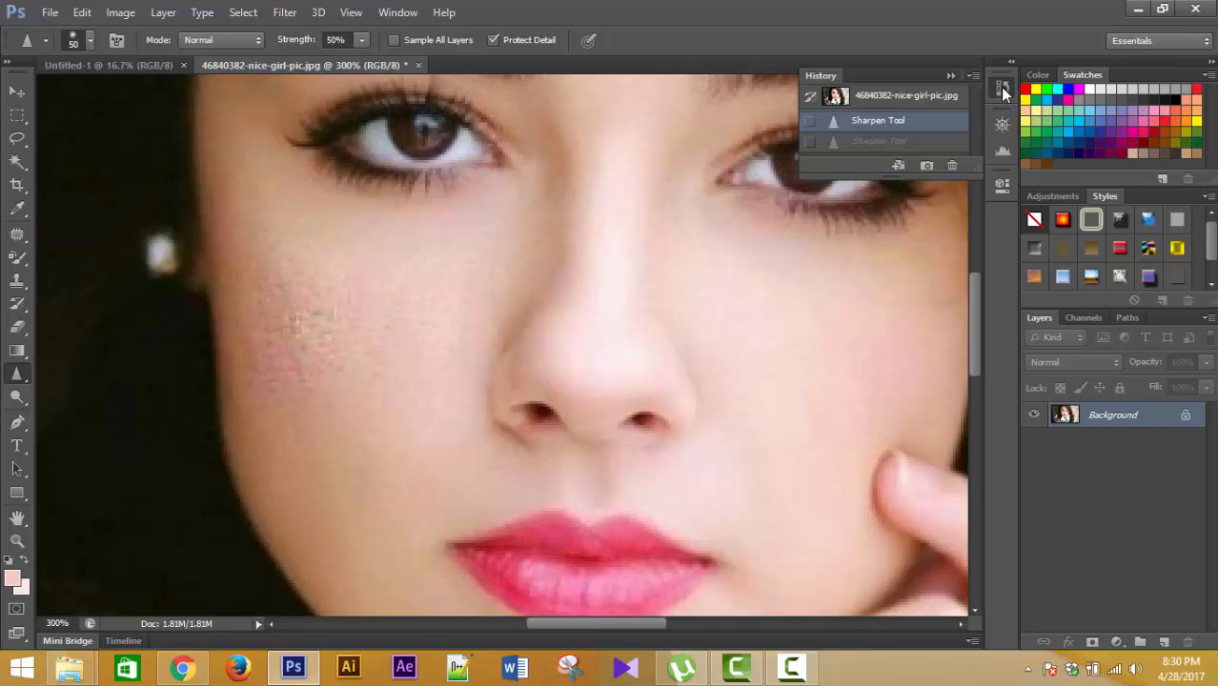
{"action": "left_click", "coordinate": [883, 99]}
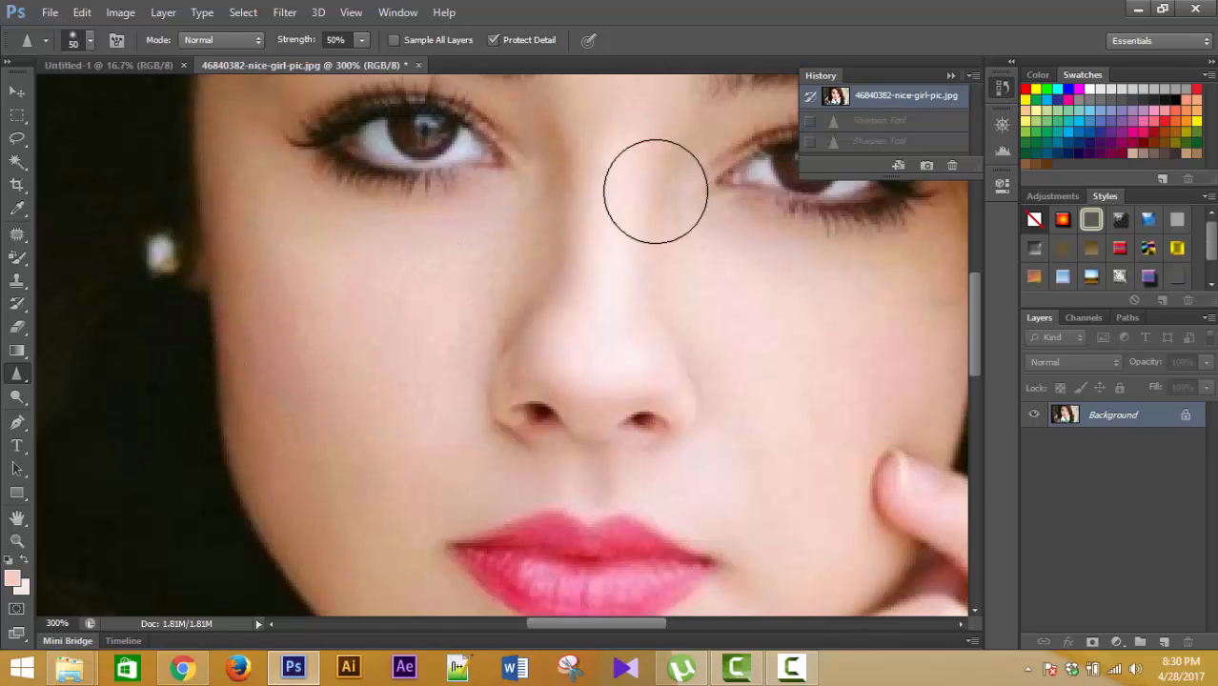
{"action": "left_click", "coordinate": [951, 76]}
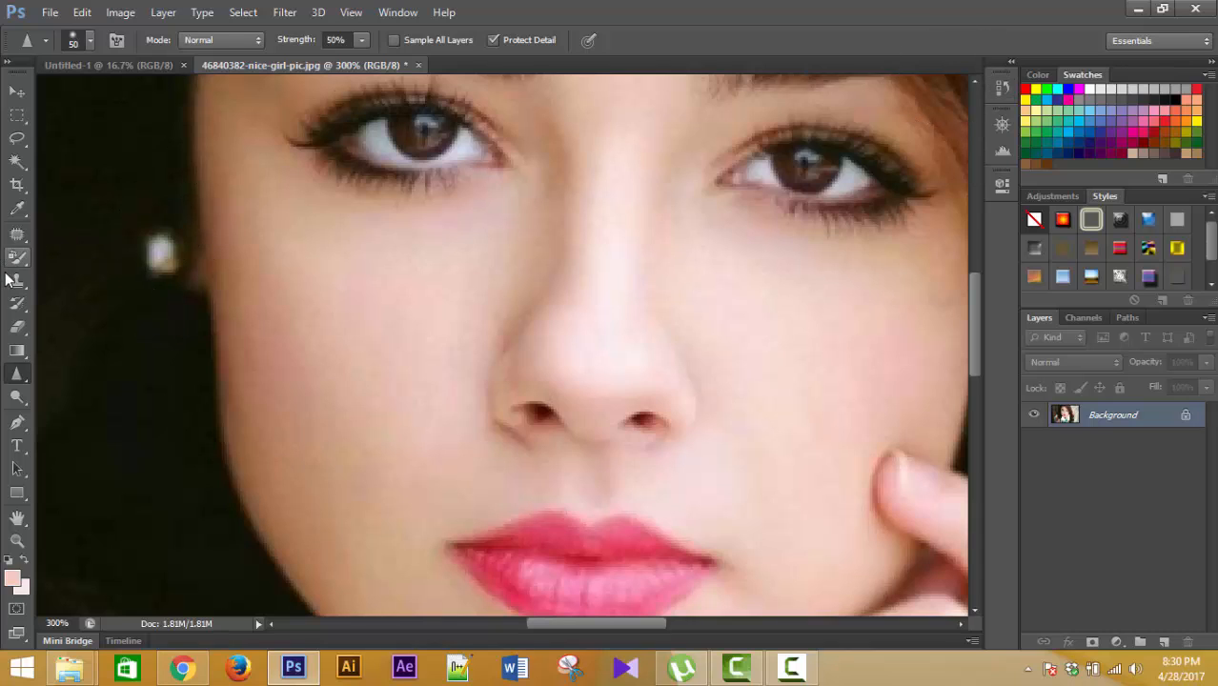
Sharpen a small patch in the middle of the earring-side cheek, and return the photo to its original history snapshot.
{"action": "right_click", "coordinate": [27, 378]}
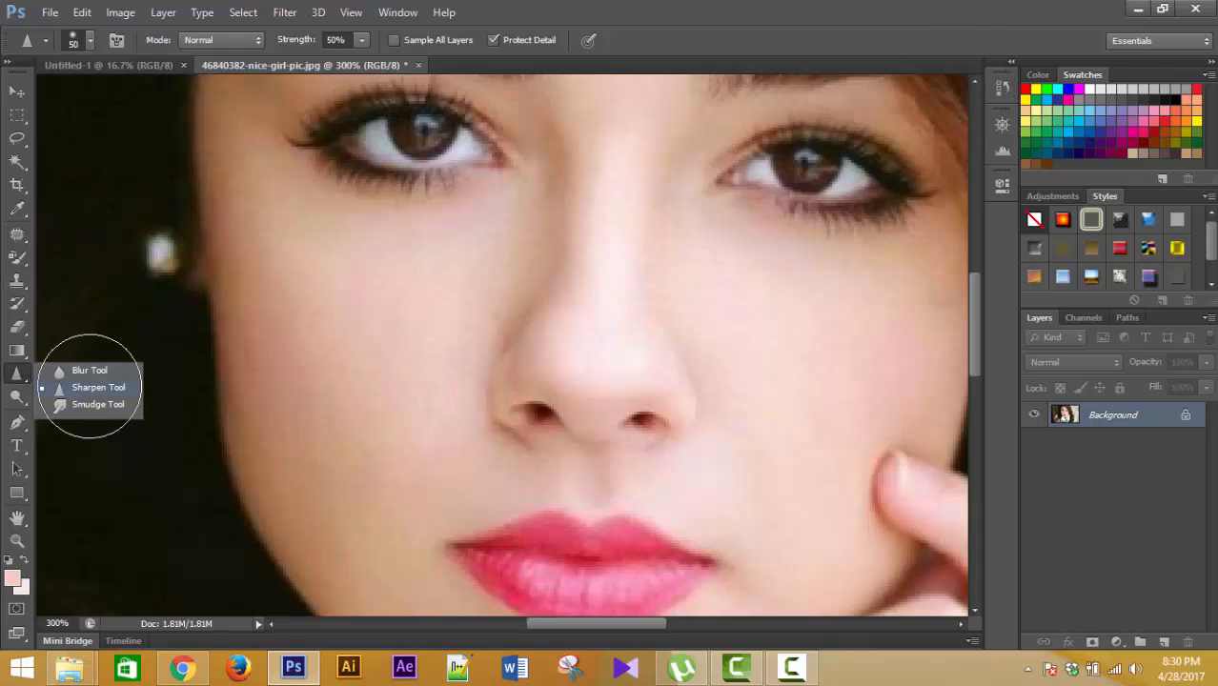
{"action": "left_click", "coordinate": [108, 387]}
{"action": "mouse_move", "coordinate": [349, 345]}
{"action": "left_mouse_down"}
{"action": "mouse_move", "coordinate": [283, 306]}
{"action": "mouse_move", "coordinate": [285, 345]}
{"action": "mouse_move", "coordinate": [350, 366]}
{"action": "mouse_move", "coordinate": [367, 350]}
{"action": "mouse_move", "coordinate": [330, 292]}
{"action": "mouse_move", "coordinate": [321, 389]}
{"action": "mouse_move", "coordinate": [319, 324]}
{"action": "mouse_move", "coordinate": [356, 321]}
{"action": "mouse_move", "coordinate": [393, 338]}
{"action": "left_mouse_up"}
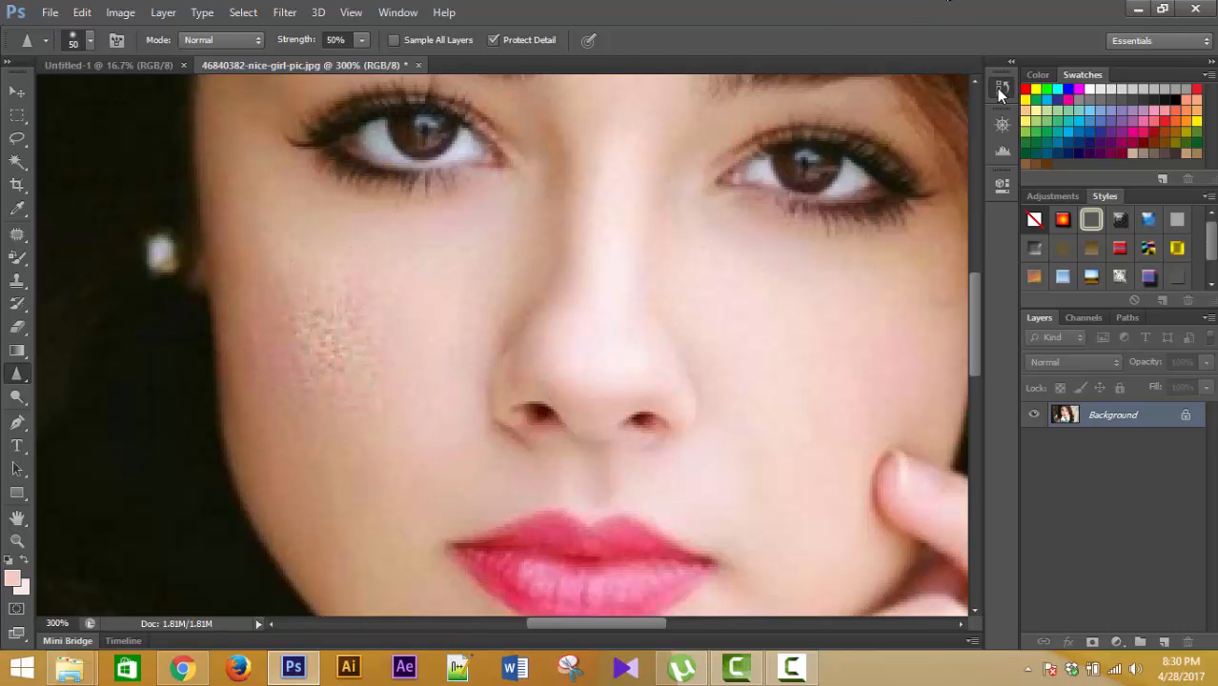
{"action": "left_click", "coordinate": [1000, 92]}
{"action": "left_click", "coordinate": [906, 97]}
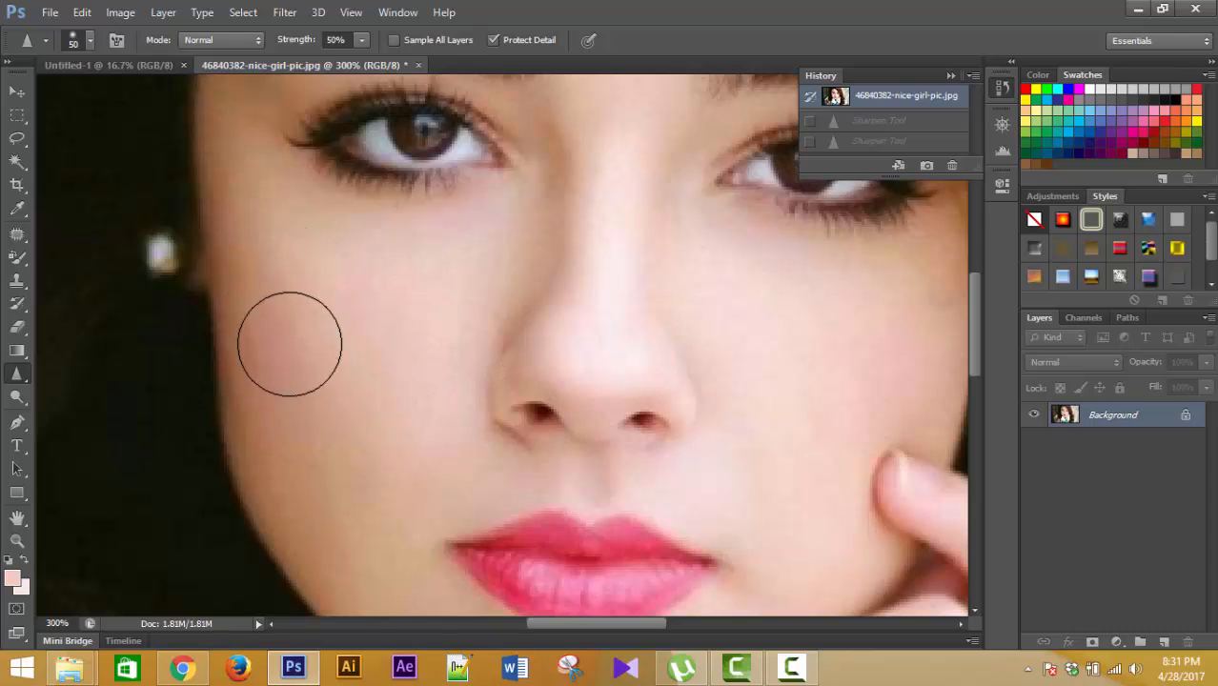
Sharpen the outer part of the cheek below the earring with the 50 px brush, and roll the photo back to its original snapshot.
{"action": "mouse_move", "coordinate": [247, 294]}
{"action": "left_mouse_down"}
{"action": "mouse_move", "coordinate": [269, 401]}
{"action": "mouse_move", "coordinate": [267, 291]}
{"action": "left_mouse_up"}
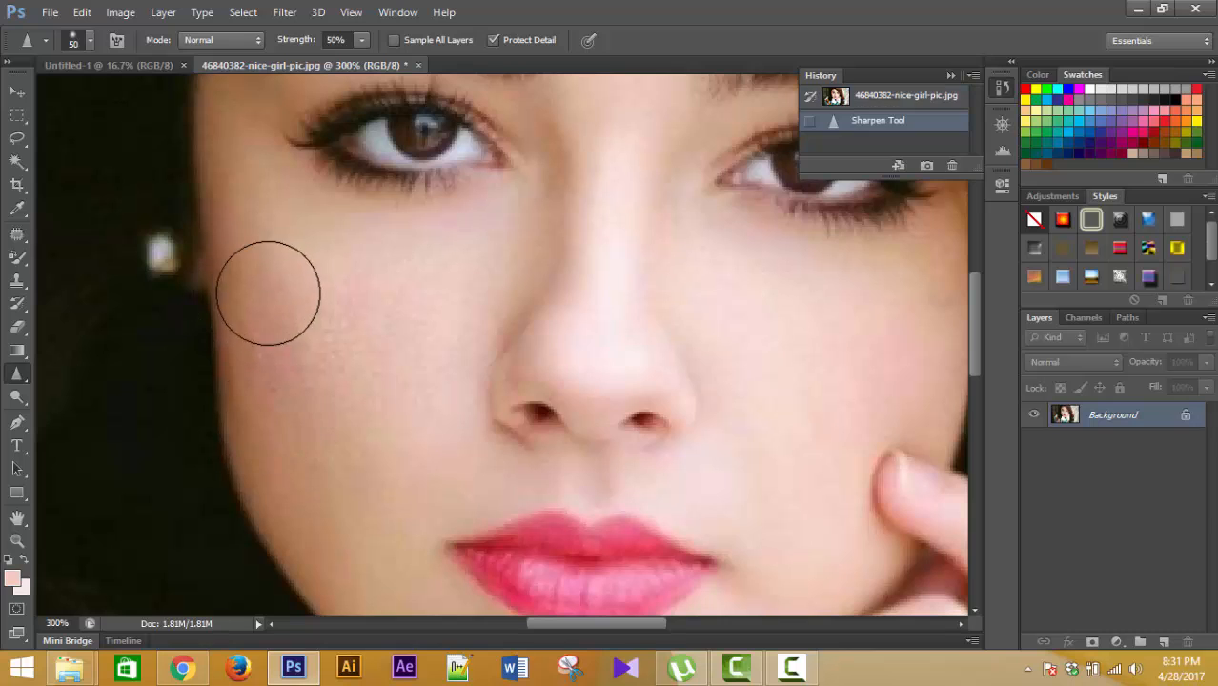
{"action": "mouse_move", "coordinate": [418, 376]}
{"action": "left_mouse_down"}
{"action": "mouse_move", "coordinate": [362, 386]}
{"action": "mouse_move", "coordinate": [269, 329]}
{"action": "left_mouse_up"}
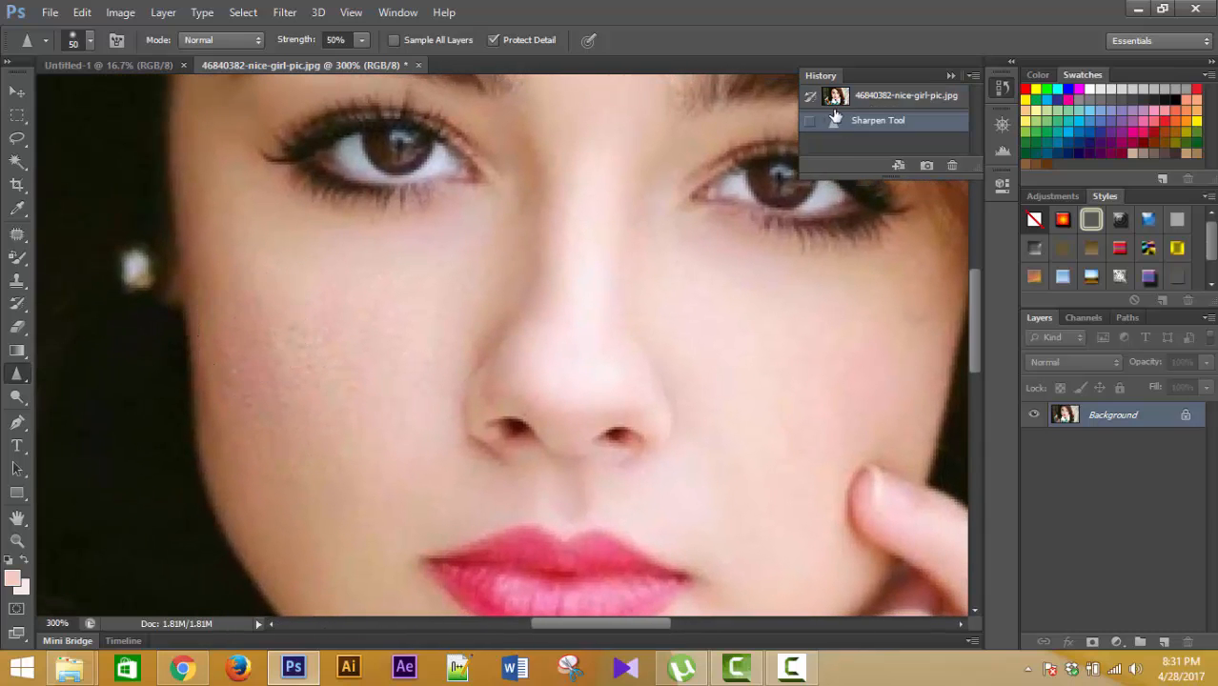
{"action": "left_click", "coordinate": [894, 98]}
{"action": "left_click", "coordinate": [950, 75]}
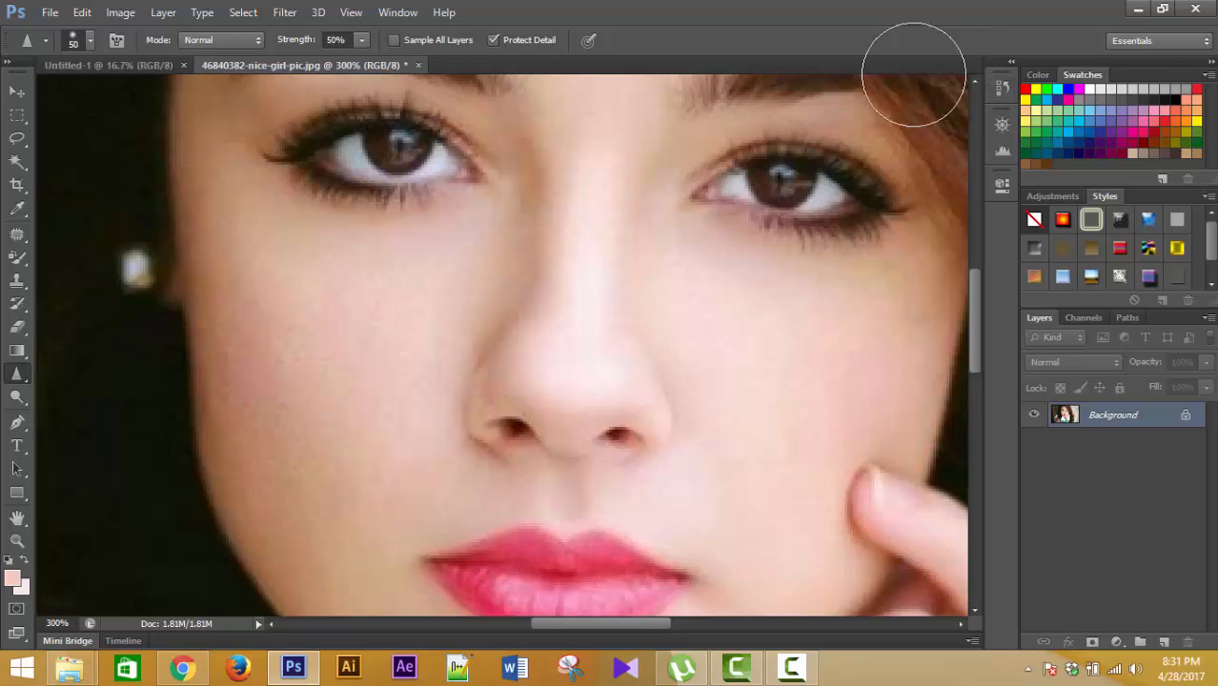
Switch from the Sharpen tool to the Smudge tool.
{"action": "right_click", "coordinate": [18, 377]}
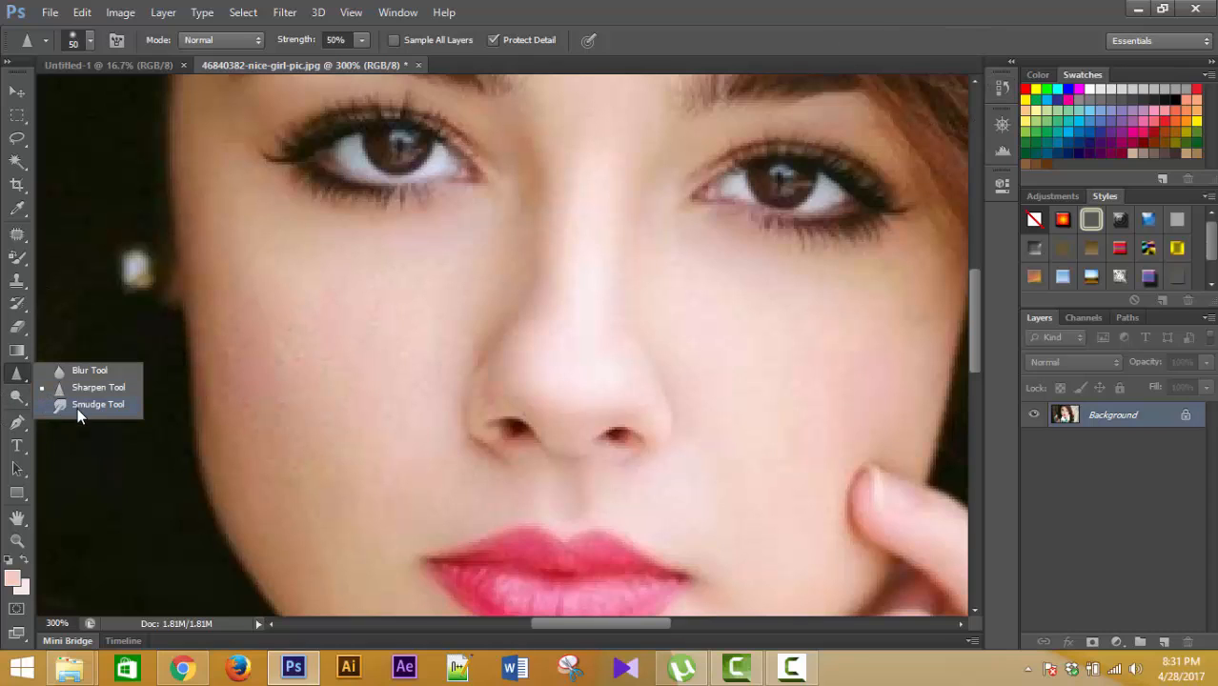
{"action": "left_click", "coordinate": [81, 406]}
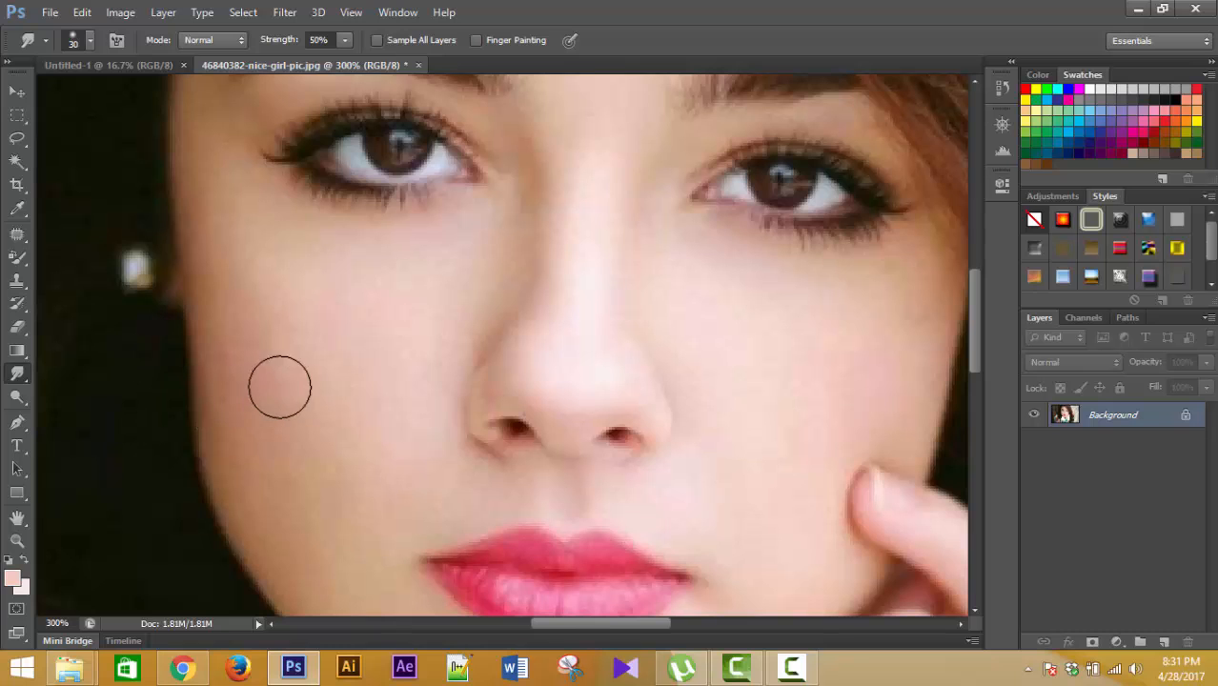
{"action": "left_click_drag", "start_coordinate": [375, 277], "coordinate": [271, 621]}
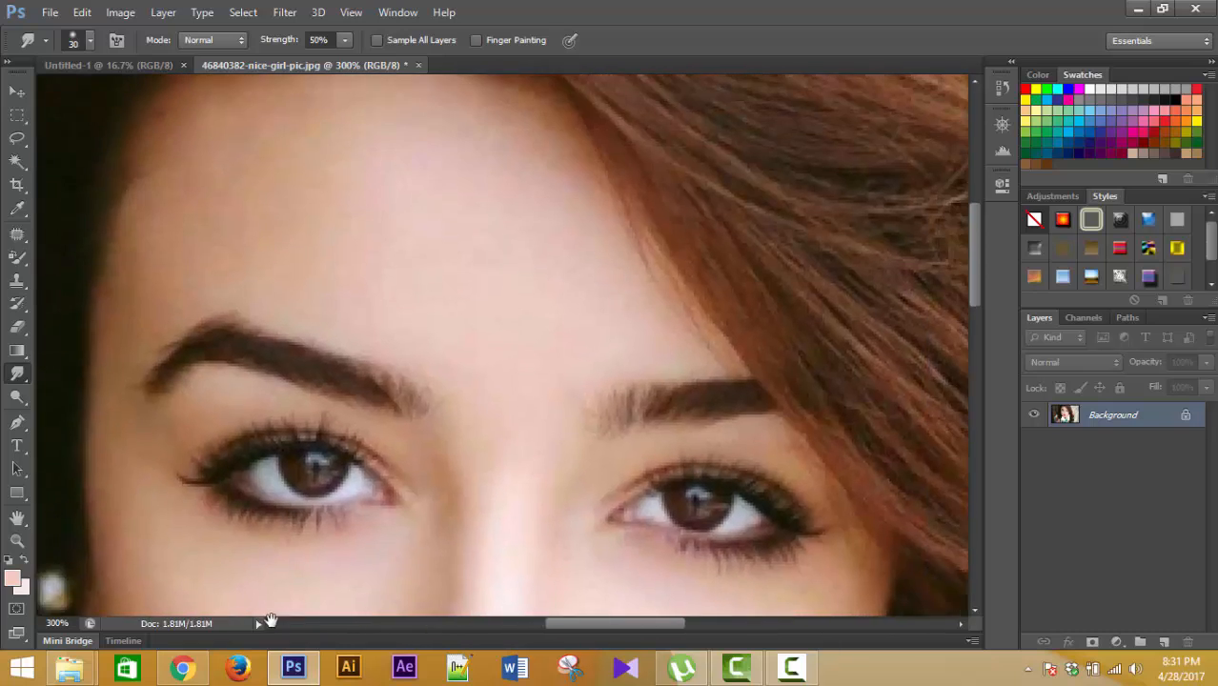
{"action": "key", "text": "ctrl+0"}
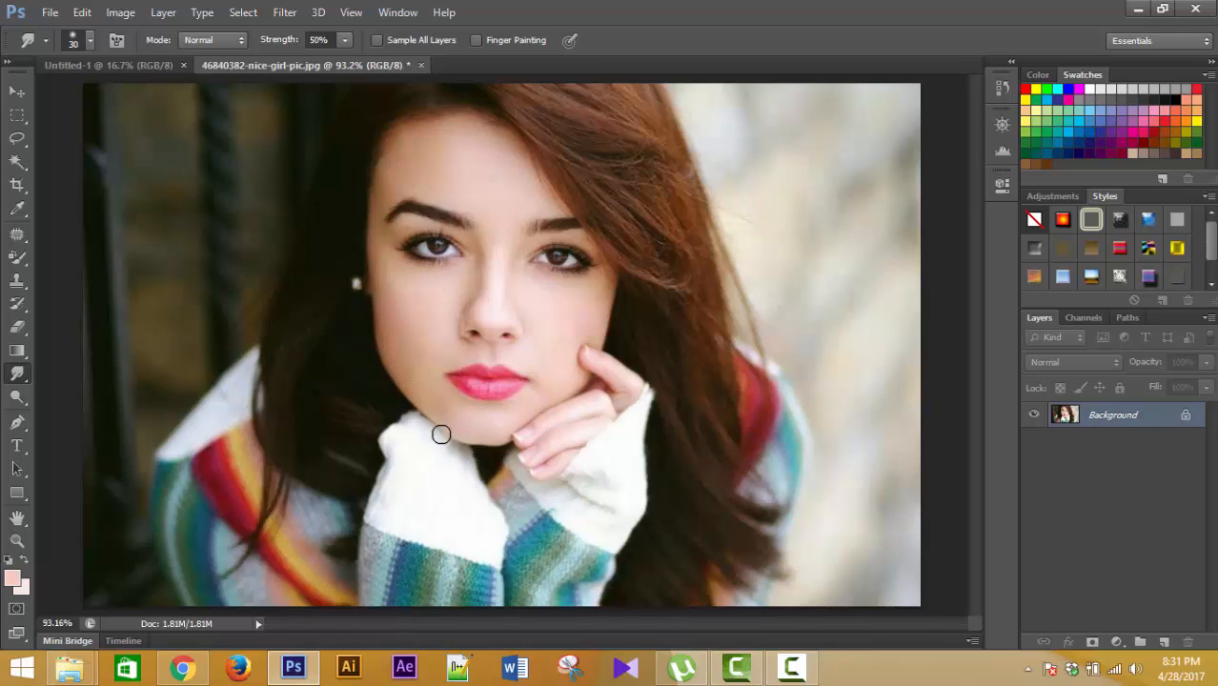
Open the image Hair-Shade-Idea-for-Men from the windwo folder.
{"action": "left_click", "coordinate": [46, 11]}
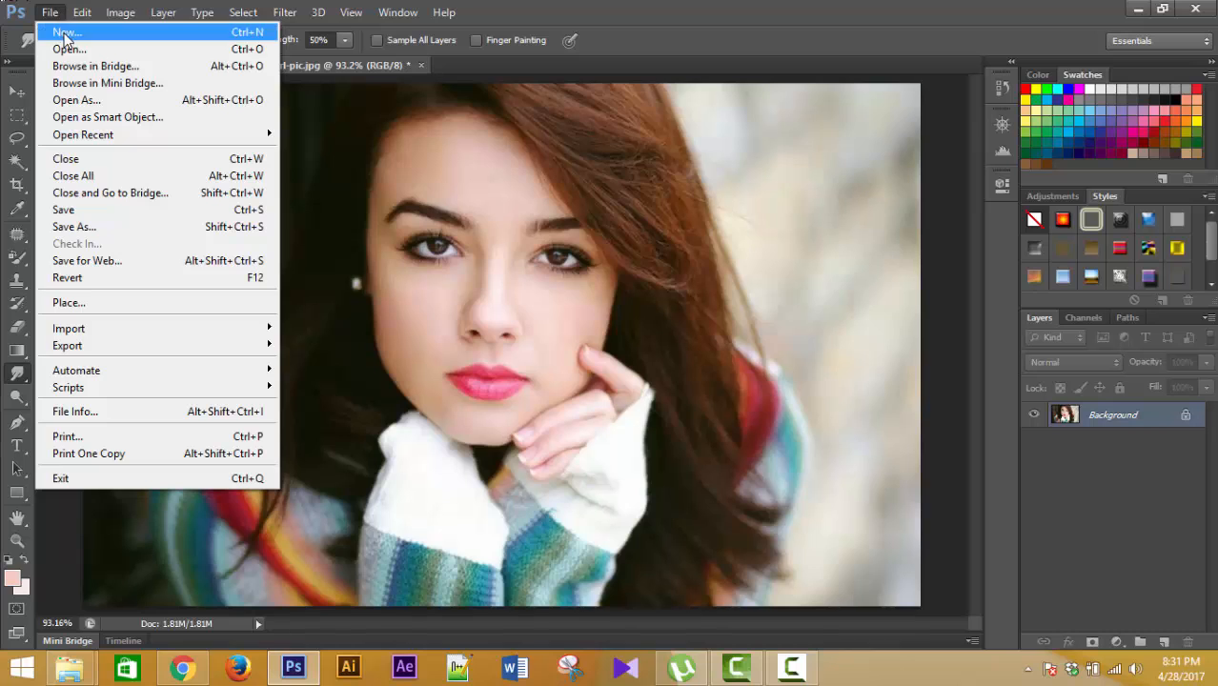
{"action": "left_click", "coordinate": [115, 49]}
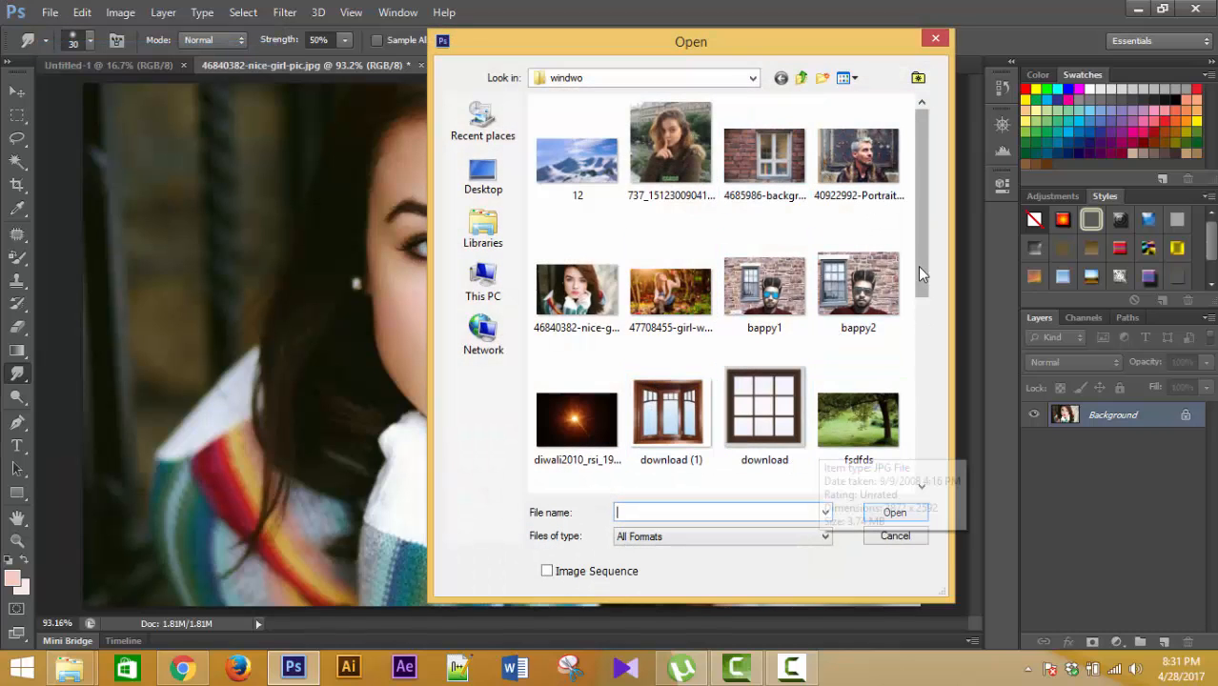
{"action": "left_click_drag", "start_coordinate": [920, 266], "coordinate": [913, 446]}
{"action": "left_click", "coordinate": [576, 173]}
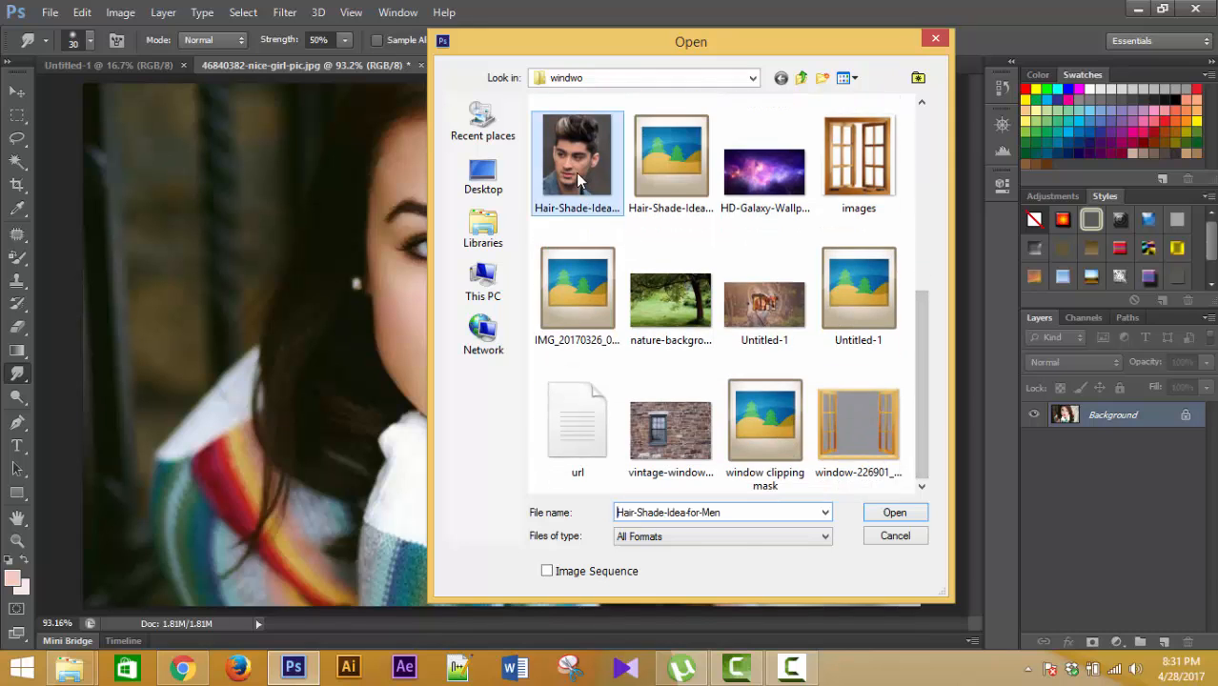
{"action": "left_click", "coordinate": [896, 514]}
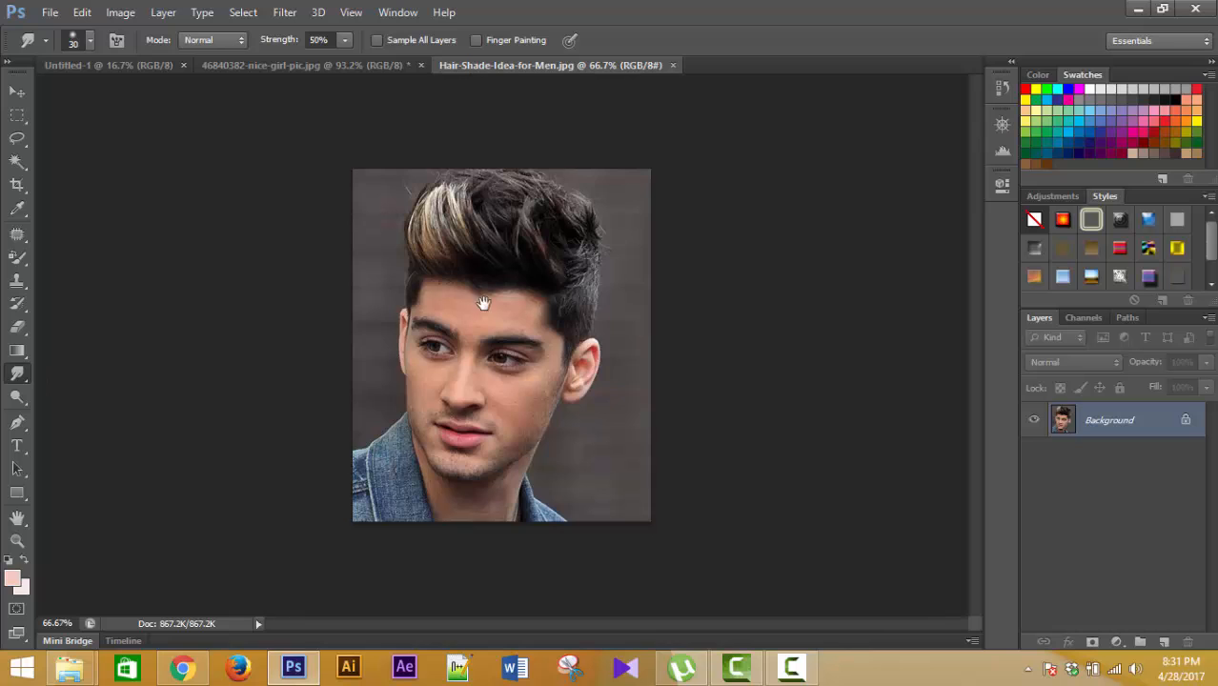
Smudge the man's blond front hair streaks upward from the hairline with a 30 px brush at 50% strength.
{"action": "key", "text": "ctrl+plus"}
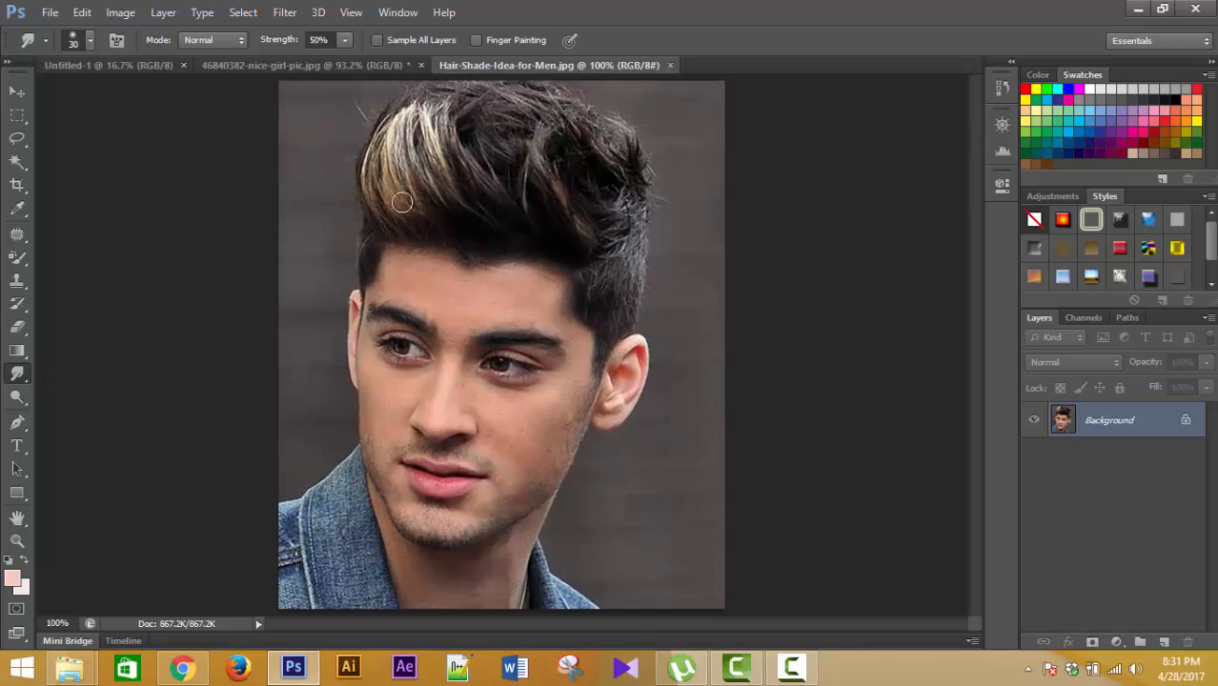
{"action": "mouse_move", "coordinate": [405, 208]}
{"action": "left_mouse_down"}
{"action": "mouse_move", "coordinate": [372, 95]}
{"action": "mouse_move", "coordinate": [387, 104]}
{"action": "mouse_move", "coordinate": [382, 74]}
{"action": "left_mouse_up"}
{"action": "left_click_drag", "start_coordinate": [398, 210], "coordinate": [367, 84]}
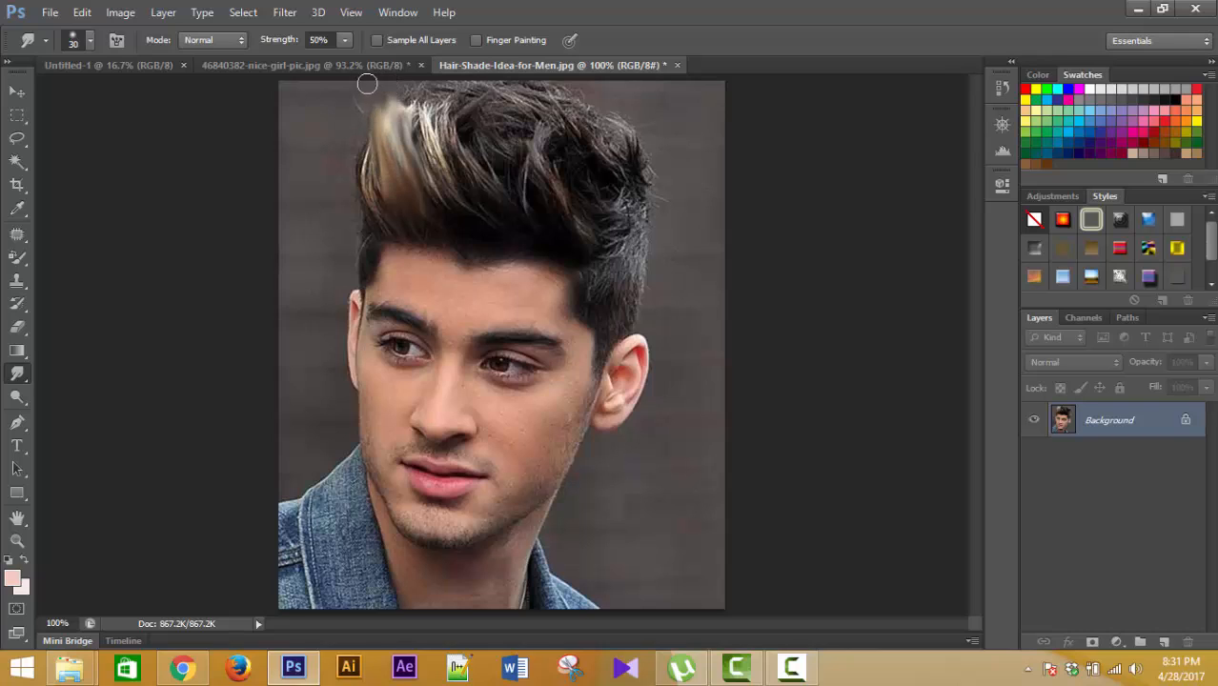
{"action": "left_click_drag", "start_coordinate": [384, 253], "coordinate": [344, 81]}
{"action": "left_click_drag", "start_coordinate": [370, 220], "coordinate": [351, 119]}
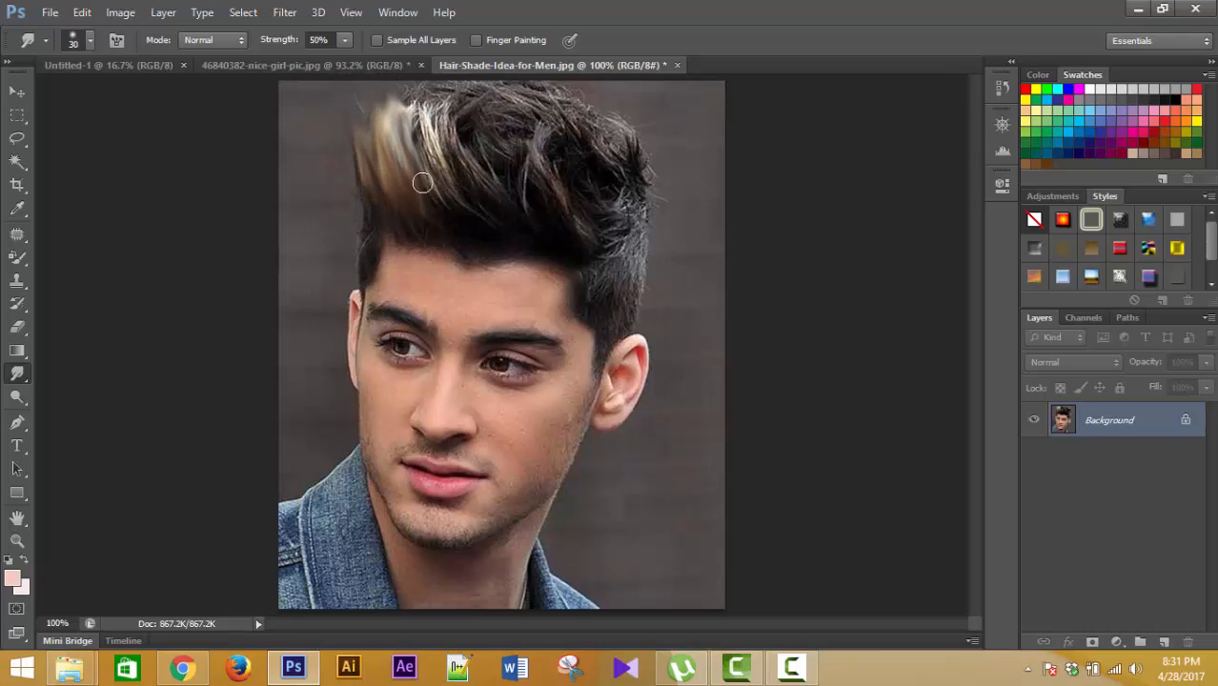
{"action": "left_click_drag", "start_coordinate": [441, 217], "coordinate": [414, 73]}
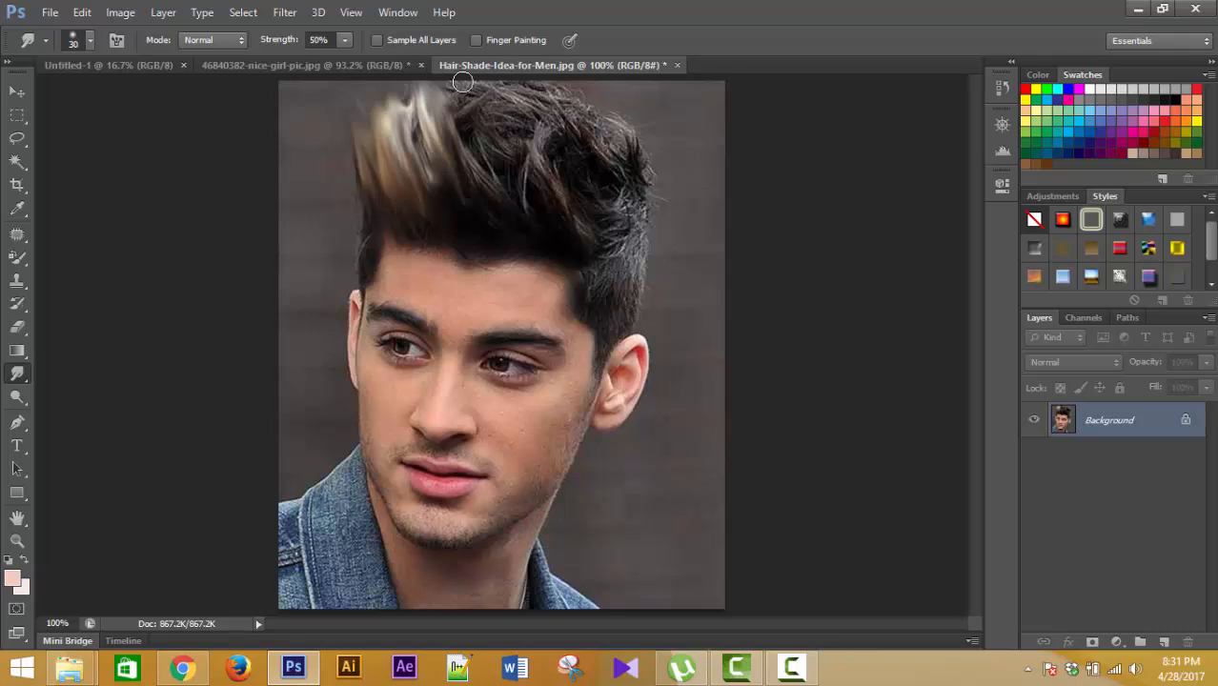
Smudge the dark hair from the middle of the head to the ear side with the 30 px brush at 50% strength.
{"action": "mouse_move", "coordinate": [481, 191]}
{"action": "left_mouse_down"}
{"action": "mouse_move", "coordinate": [445, 87]}
{"action": "mouse_move", "coordinate": [487, 83]}
{"action": "mouse_move", "coordinate": [479, 61]}
{"action": "left_mouse_up"}
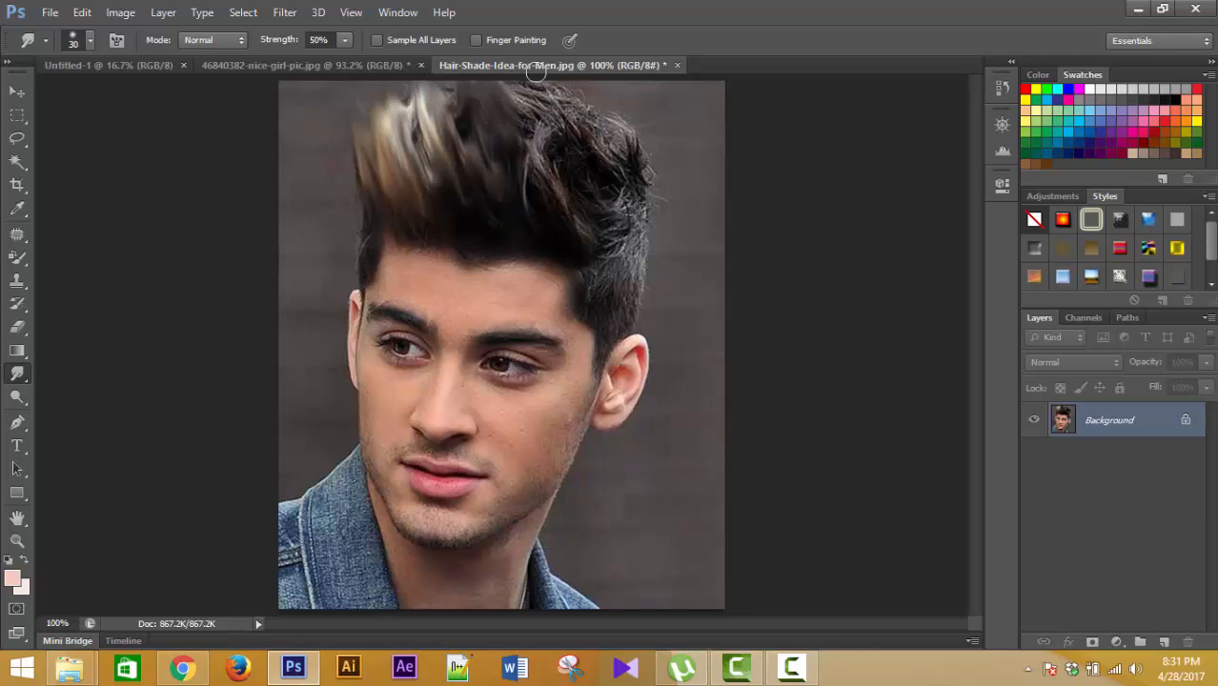
{"action": "left_click_drag", "start_coordinate": [542, 225], "coordinate": [517, 95]}
{"action": "left_click_drag", "start_coordinate": [547, 246], "coordinate": [527, 79]}
{"action": "left_click_drag", "start_coordinate": [574, 277], "coordinate": [572, 127]}
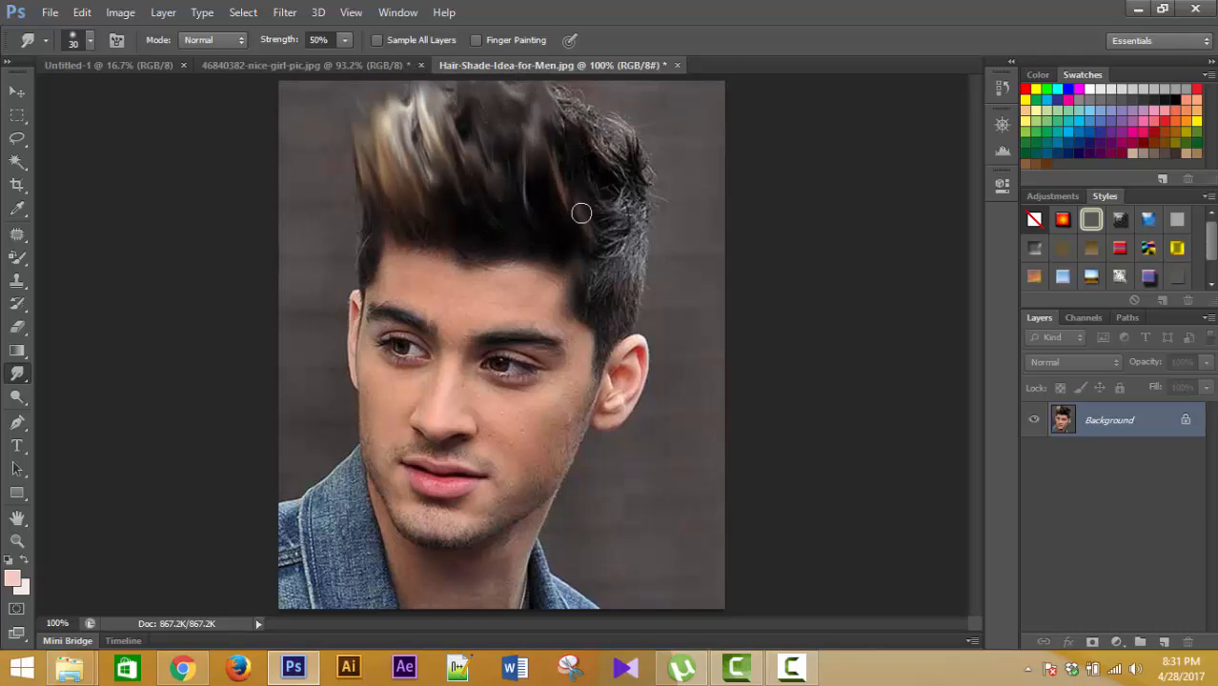
{"action": "mouse_move", "coordinate": [582, 214]}
{"action": "left_mouse_down"}
{"action": "mouse_move", "coordinate": [557, 146]}
{"action": "mouse_move", "coordinate": [617, 259]}
{"action": "mouse_move", "coordinate": [617, 92]}
{"action": "mouse_move", "coordinate": [646, 226]}
{"action": "mouse_move", "coordinate": [629, 103]}
{"action": "mouse_move", "coordinate": [605, 219]}
{"action": "mouse_move", "coordinate": [590, 108]}
{"action": "mouse_move", "coordinate": [623, 170]}
{"action": "mouse_move", "coordinate": [586, 190]}
{"action": "mouse_move", "coordinate": [571, 69]}
{"action": "mouse_move", "coordinate": [572, 206]}
{"action": "mouse_move", "coordinate": [591, 274]}
{"action": "left_mouse_up"}
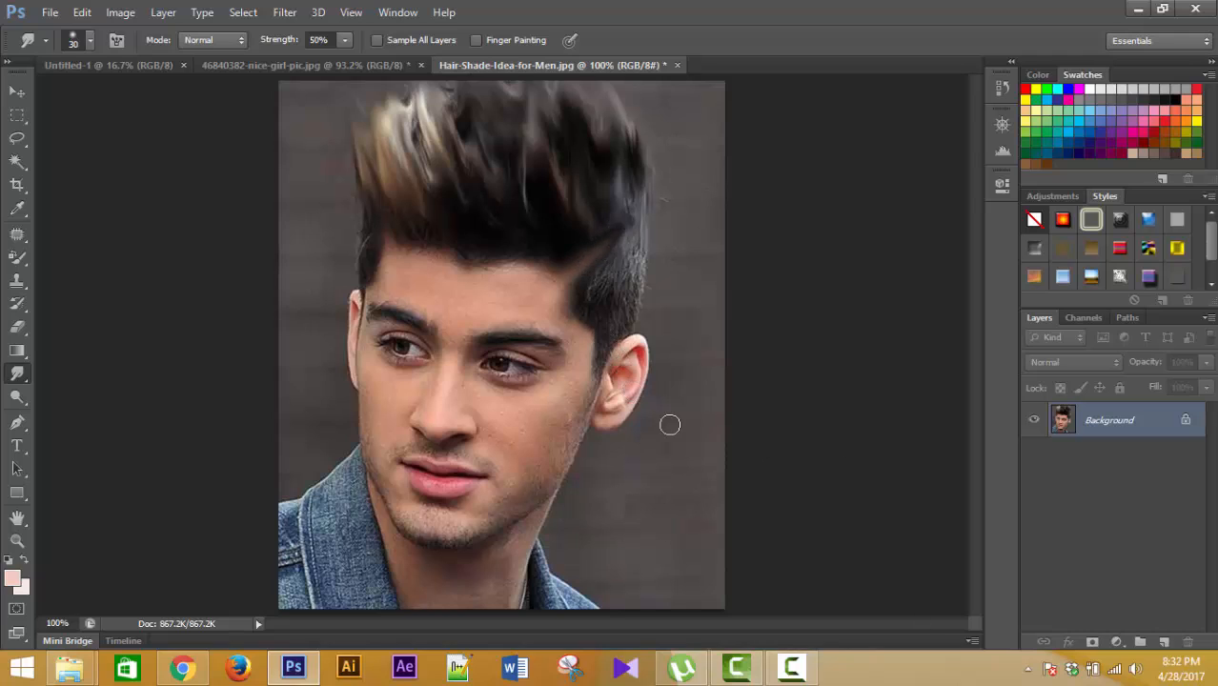
{"action": "right_click", "coordinate": [15, 375]}
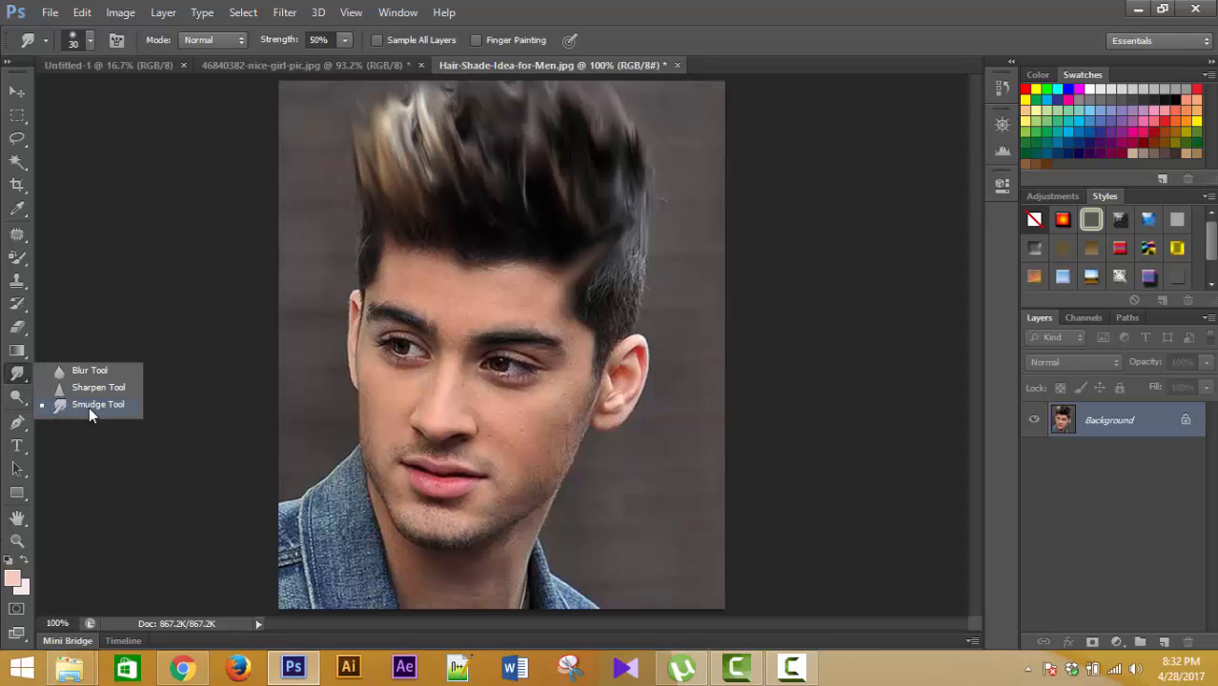
{"action": "left_click", "coordinate": [89, 405]}
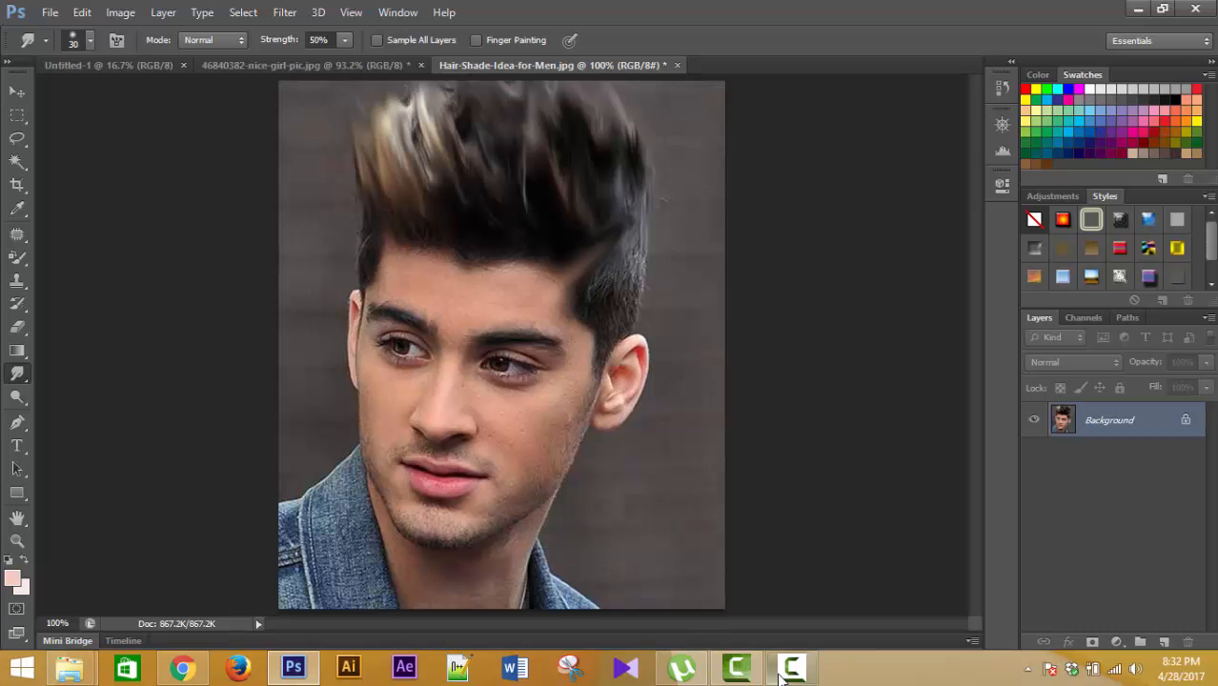
{"action": "mouse_move", "coordinate": [792, 679]}
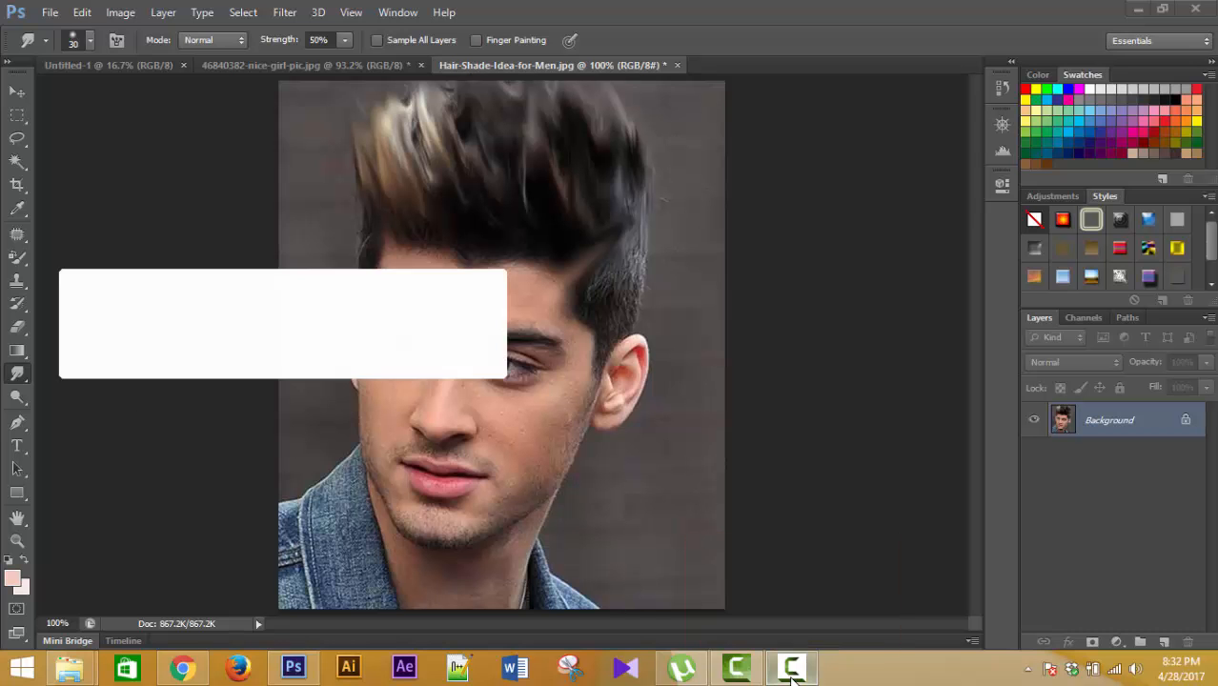